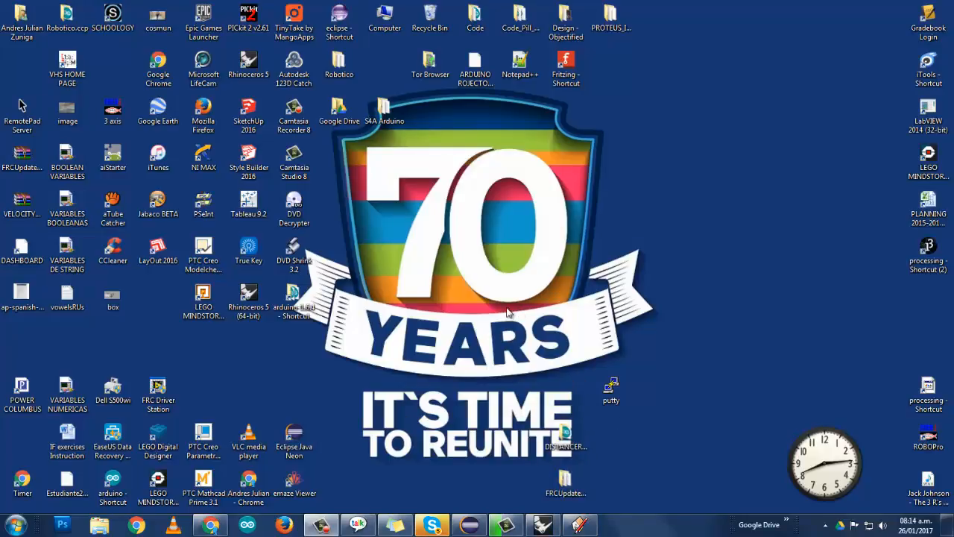
Step: Move the PTC Creo Parametric, Eclipse Java Neon and VLC media player desktop icons up beneath the Rhinoceros 5 shortcut
click(248, 115)
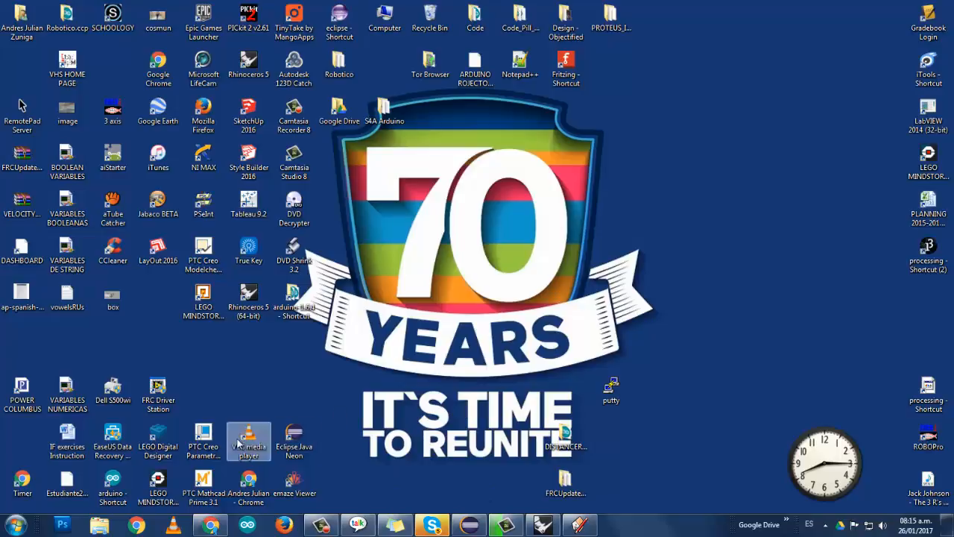
drag(209, 446, 292, 347)
drag(295, 439, 247, 370)
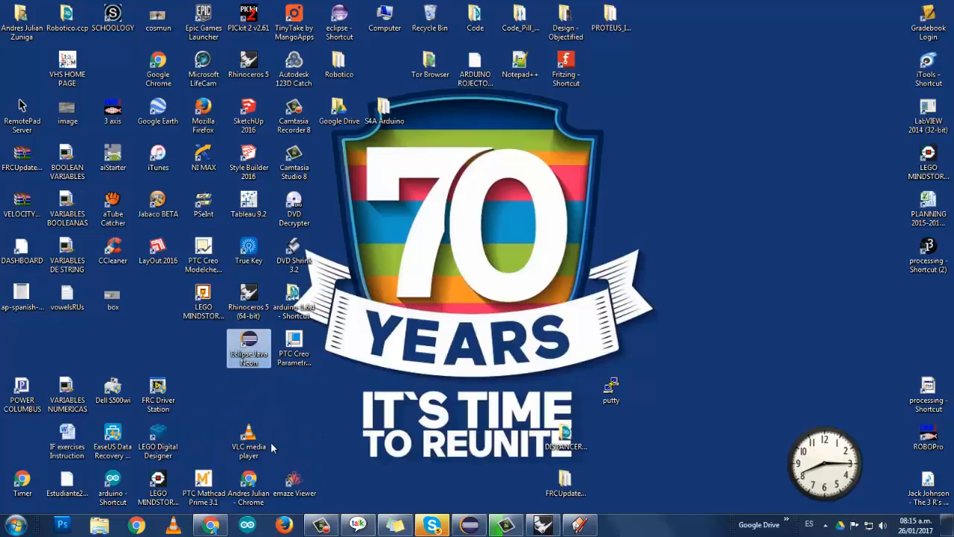
drag(270, 447, 258, 415)
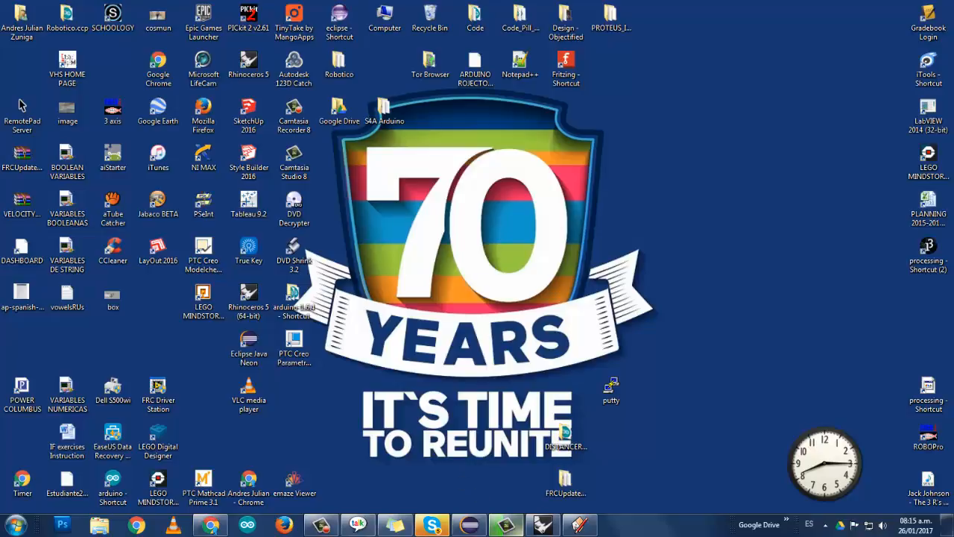
Step: Switch to Rhinoceros and inspect the origin and axes in the Top and Perspective viewports
click(542, 525)
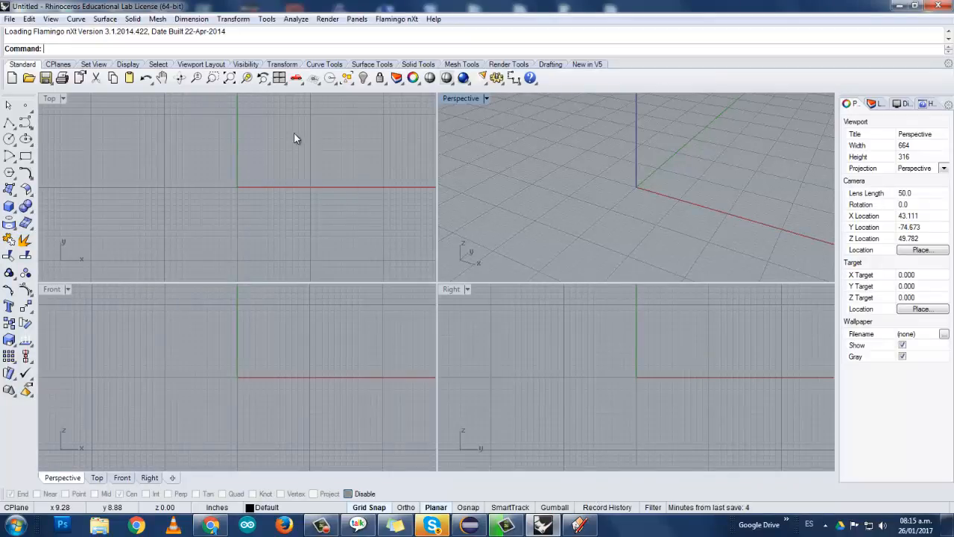
mouse_move(206, 174)
right_down()
mouse_move(238, 174)
mouse_move(198, 179)
mouse_move(222, 179)
right_up()
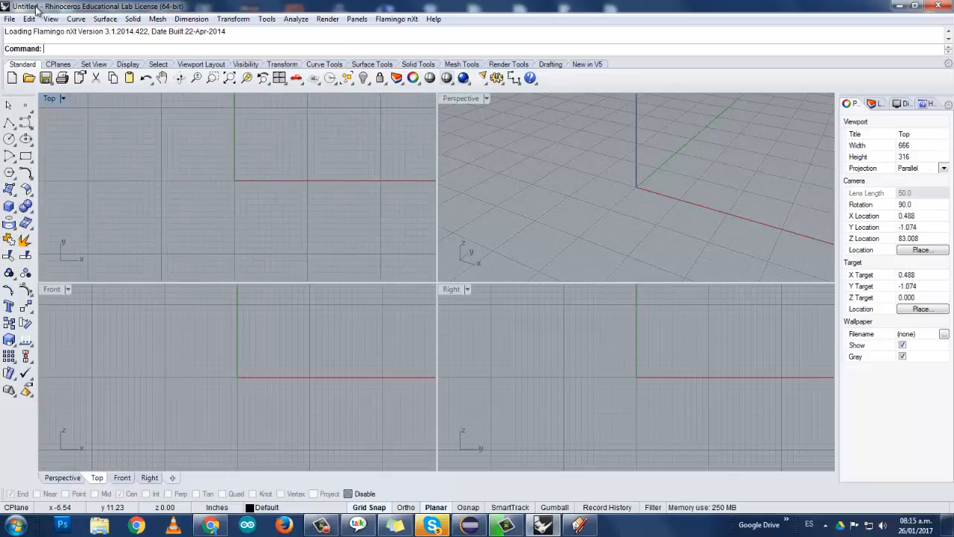
mouse_move(260, 197)
right_down()
mouse_move(284, 211)
mouse_move(269, 210)
right_up()
right_drag(624, 228, 556, 199)
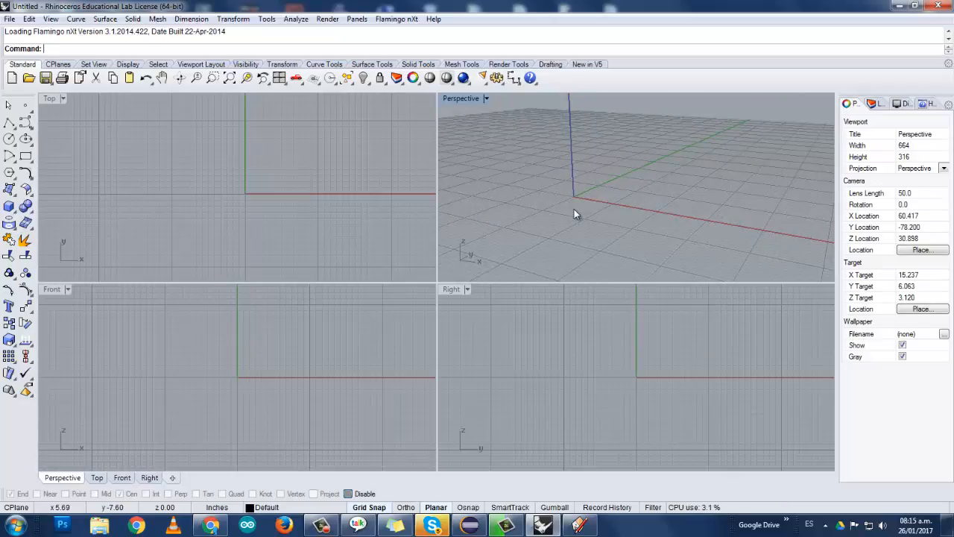
Step: Switch to SketchUp and delete the top and front faces of the box
click(580, 524)
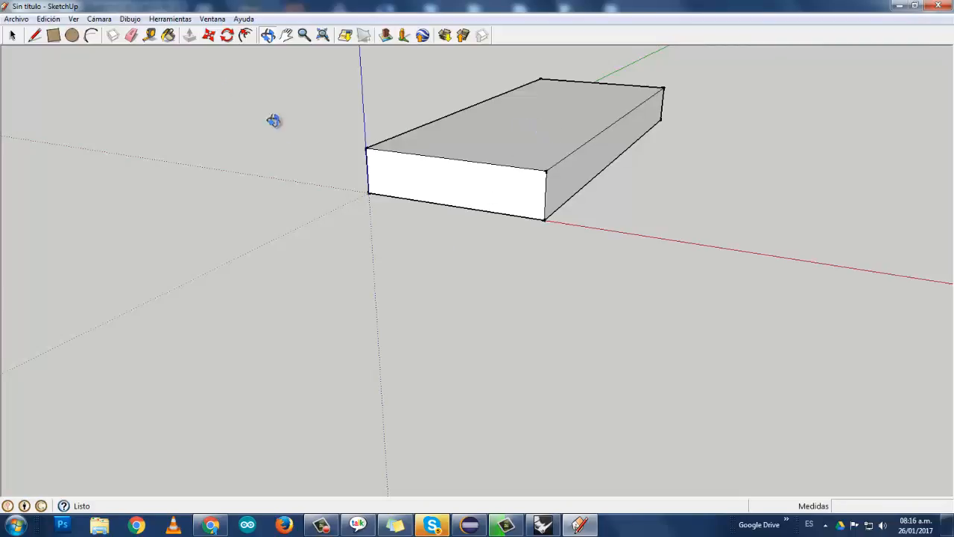
drag(326, 132, 311, 271)
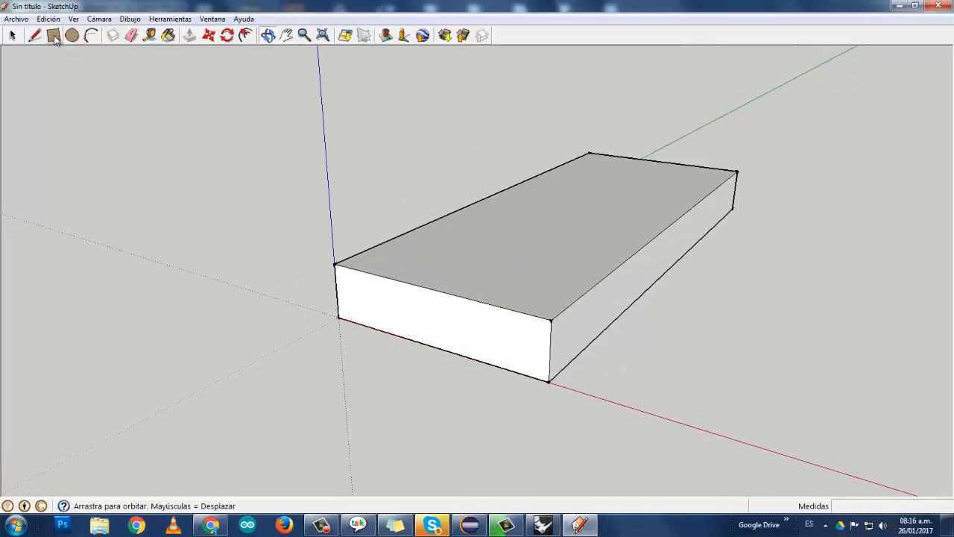
click(12, 35)
click(503, 224)
key(Delete)
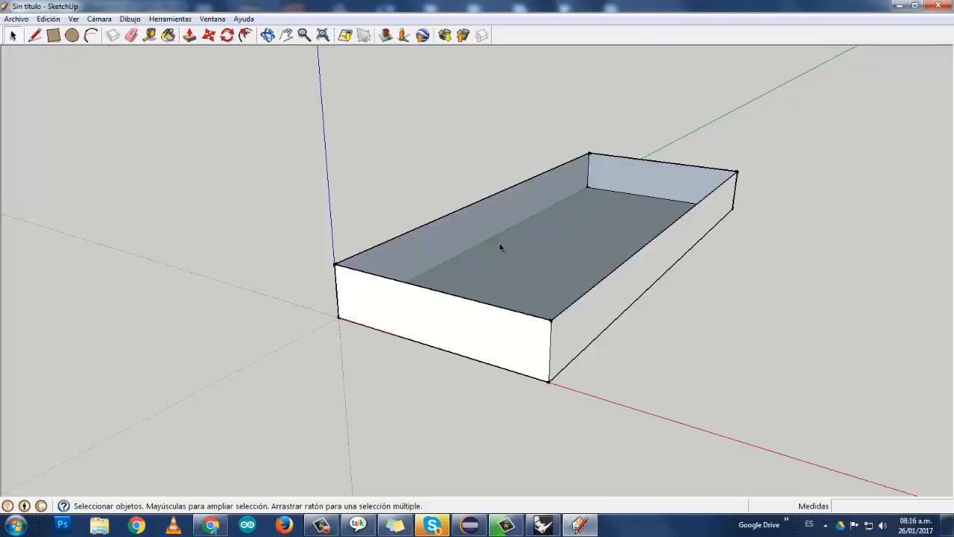
click(548, 340)
key(Delete)
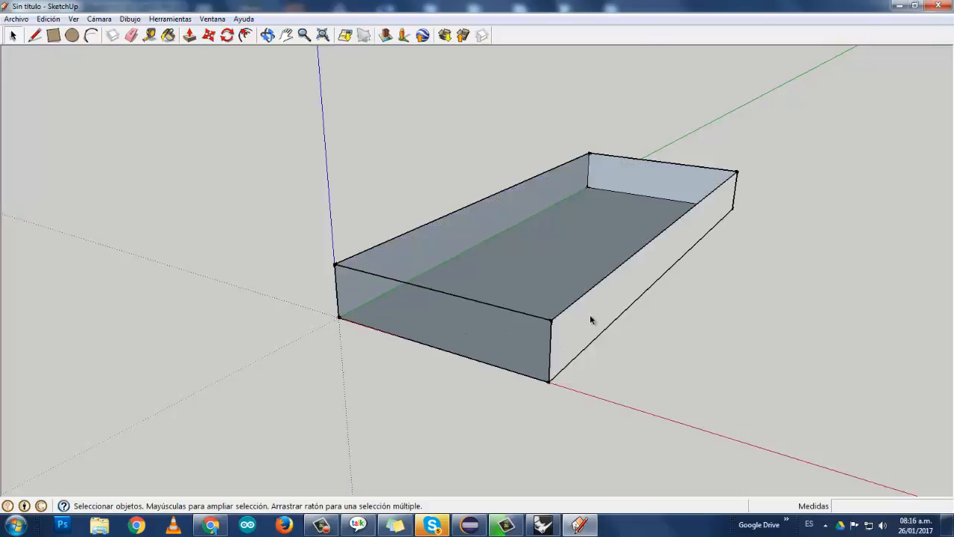
Step: Delete the box's two remaining side faces, its back face and its bottom face
click(590, 313)
key(Delete)
click(643, 177)
key(Delete)
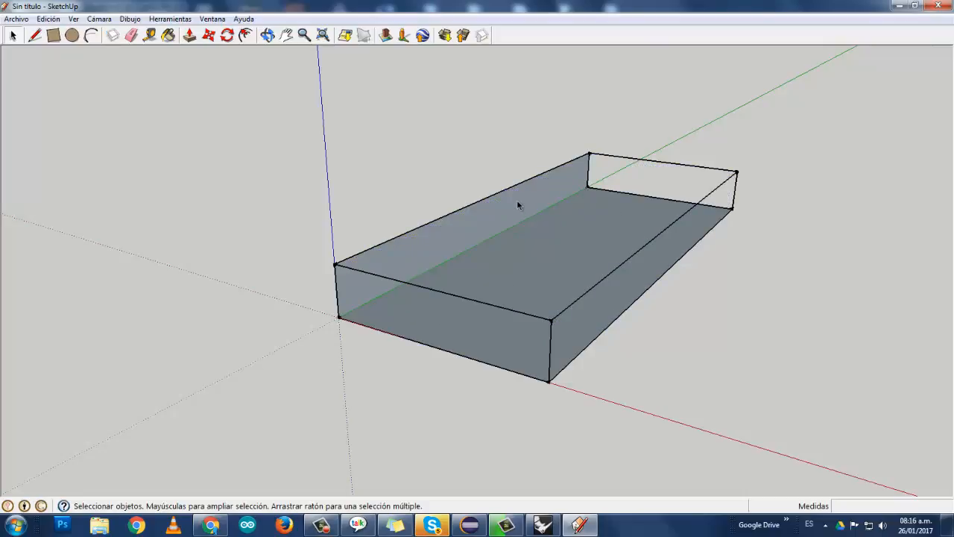
click(517, 202)
key(Delete)
click(522, 241)
key(Delete)
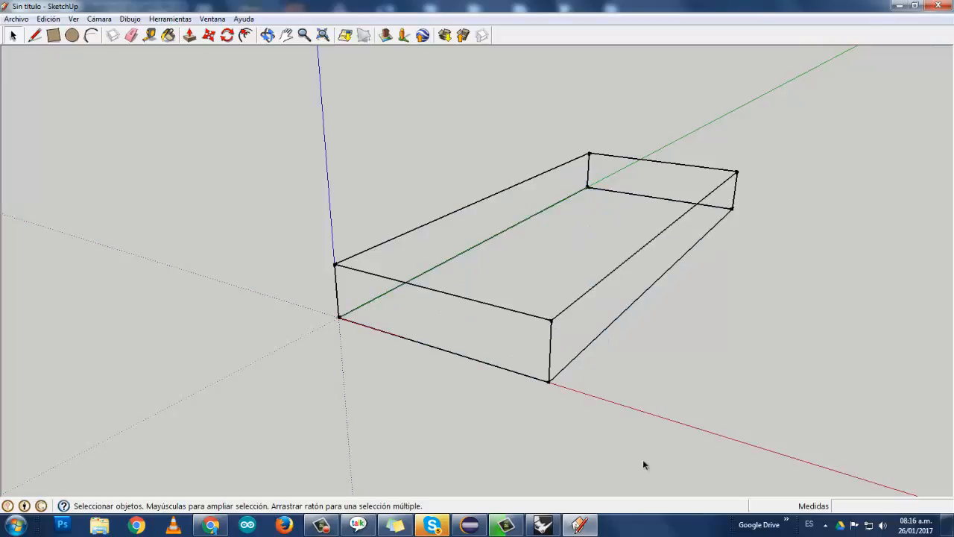
Step: Delete all the remaining edges of the box to empty the SketchUp model
drag(635, 407, 340, 103)
key(Delete)
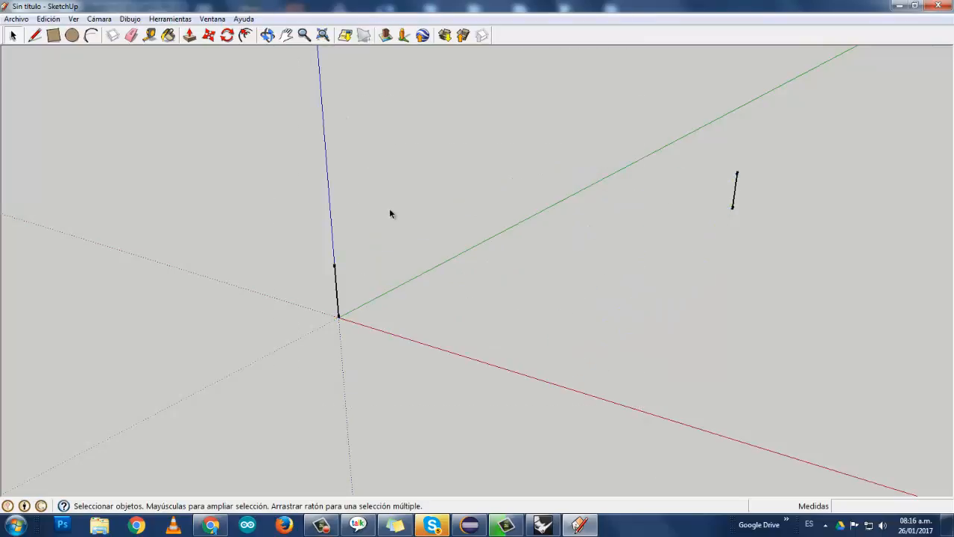
drag(833, 311, 635, 170)
key(Delete)
click(337, 291)
key(Delete)
Step: Switch back to Rhinoceros and examine the axes and grid in the Perspective and Top viewports
key(alt+Tab)
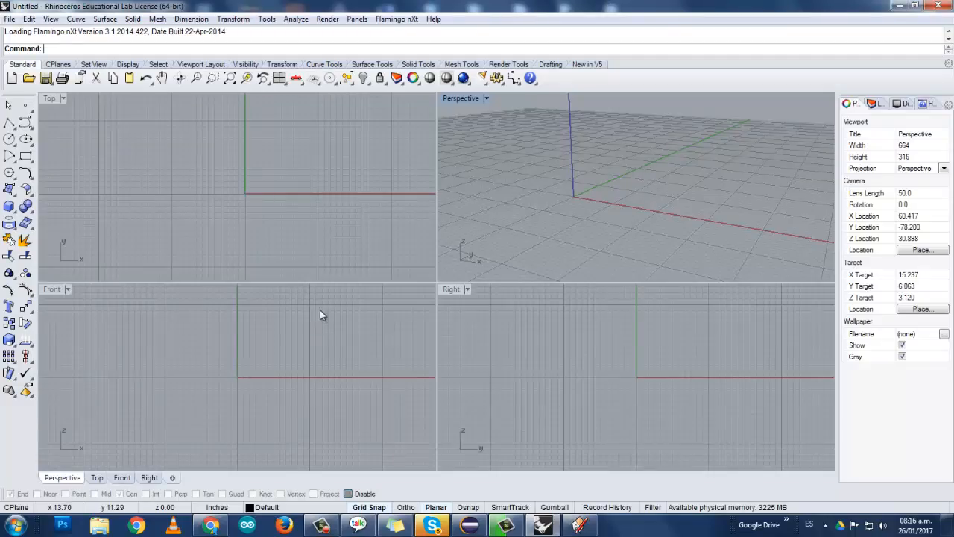
scroll(569, 209, down, 2)
right_drag(570, 214, 578, 230)
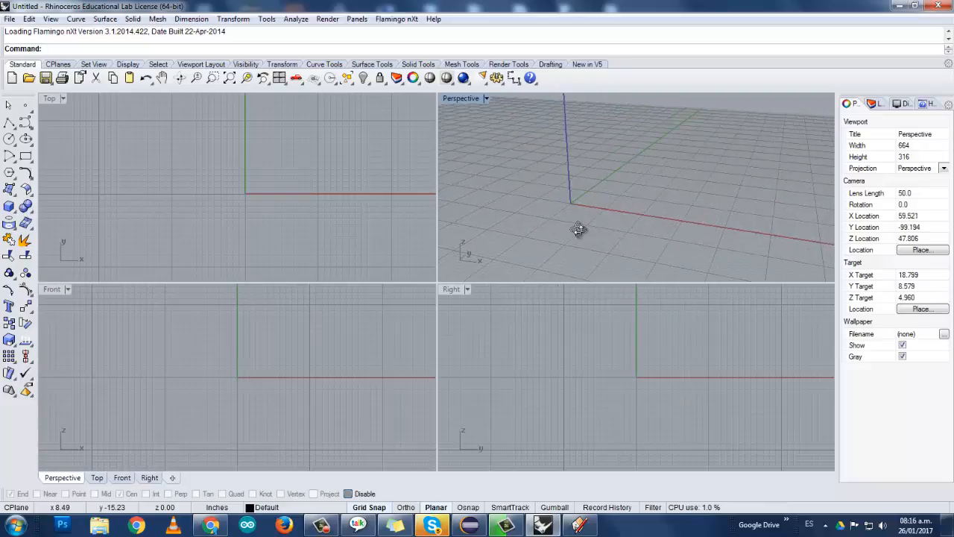
right_drag(230, 200, 202, 196)
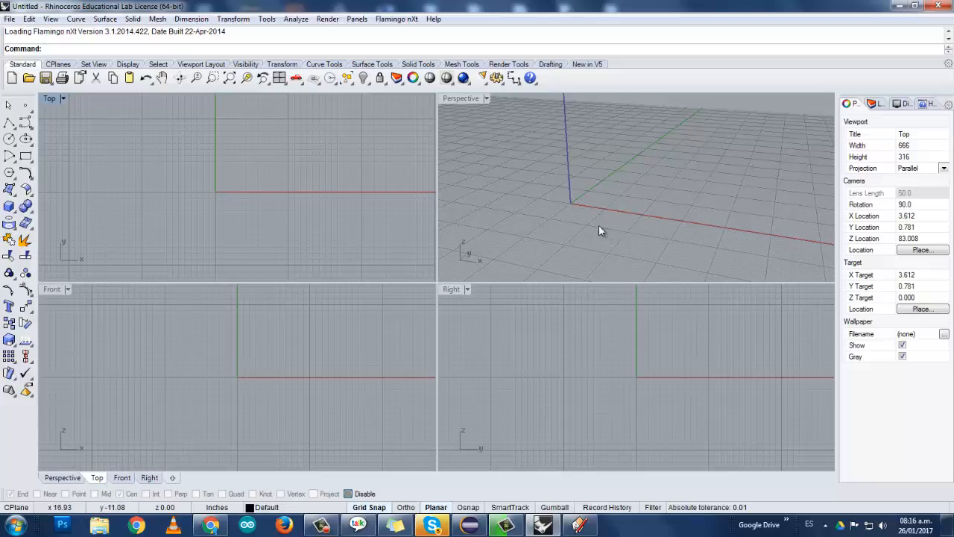
right_drag(565, 211, 533, 200)
scroll(644, 227, up, 2)
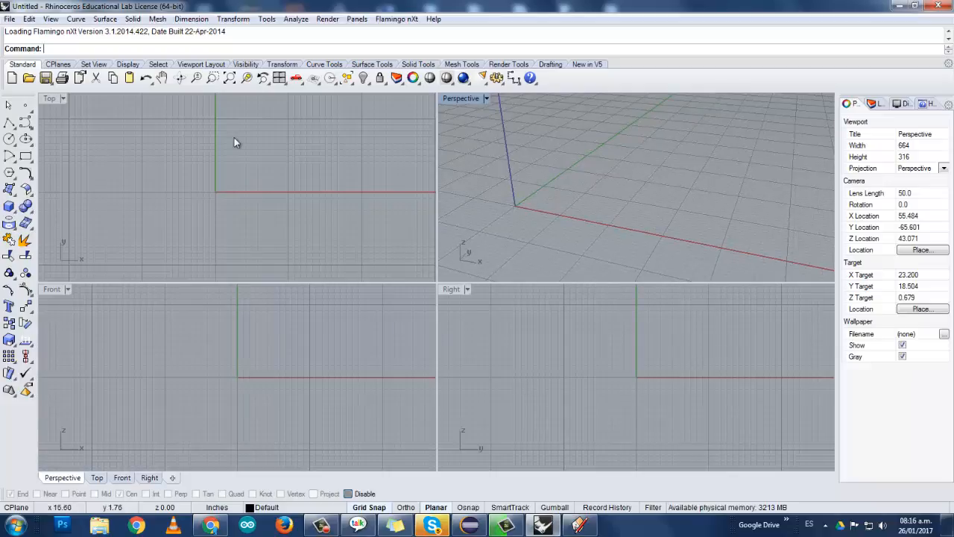
Step: Create a new model from the Large Objects - Millimeters template
click(10, 19)
click(11, 22)
click(10, 20)
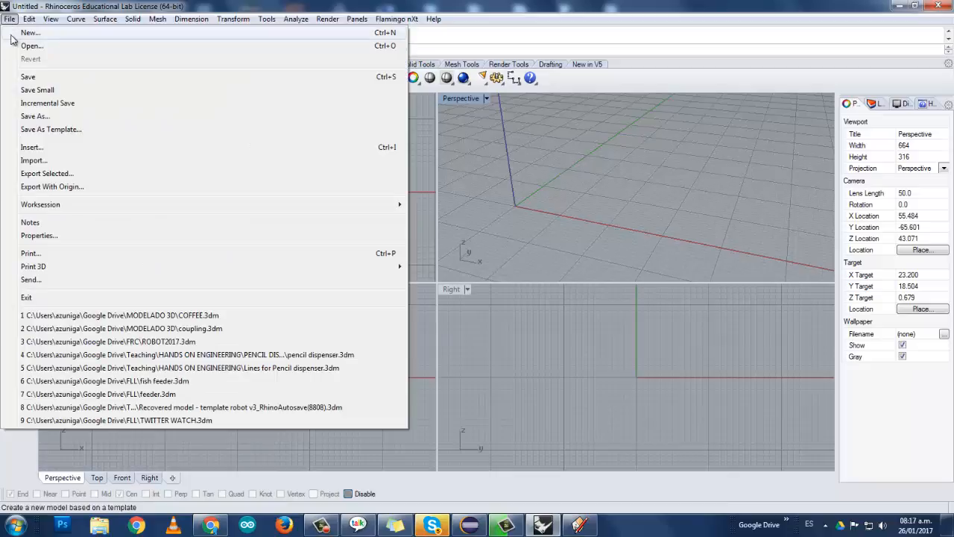
click(11, 33)
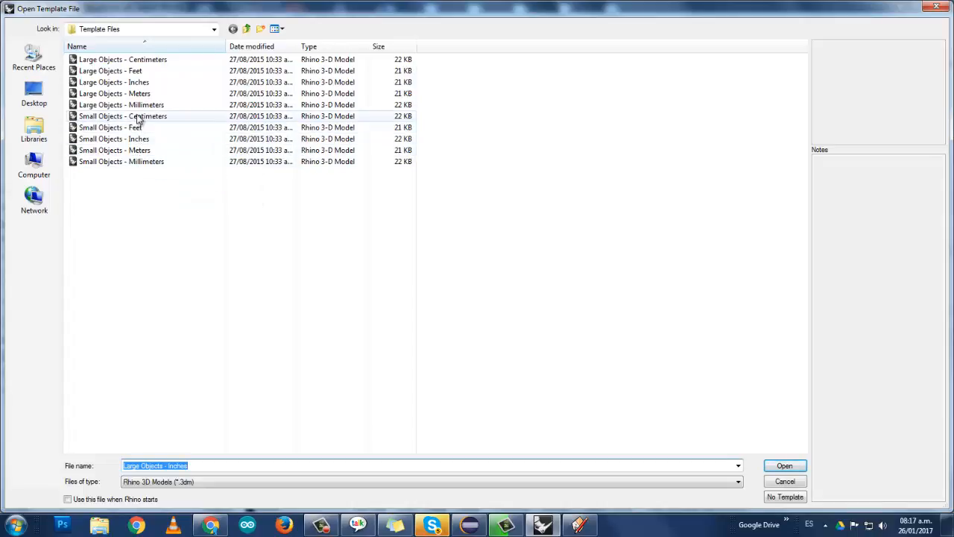
click(138, 105)
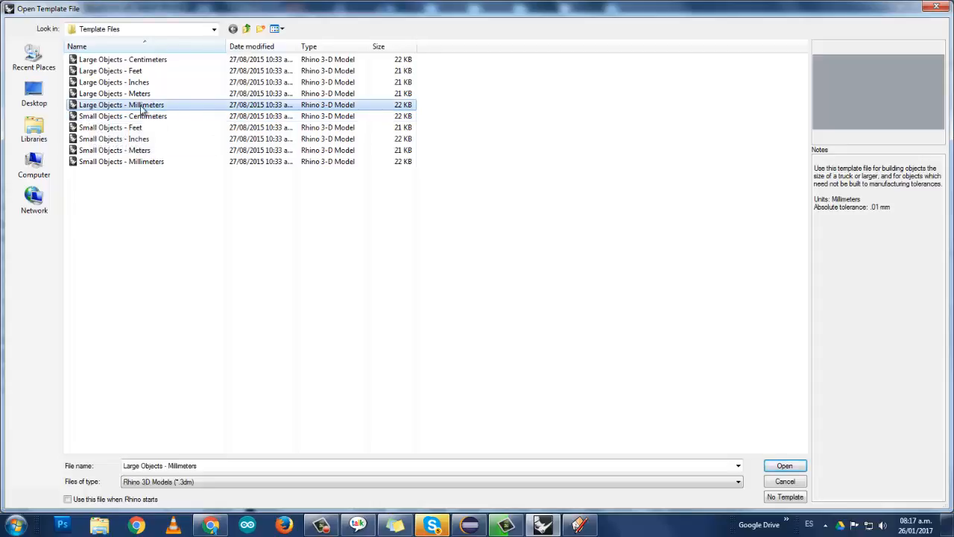
click(785, 467)
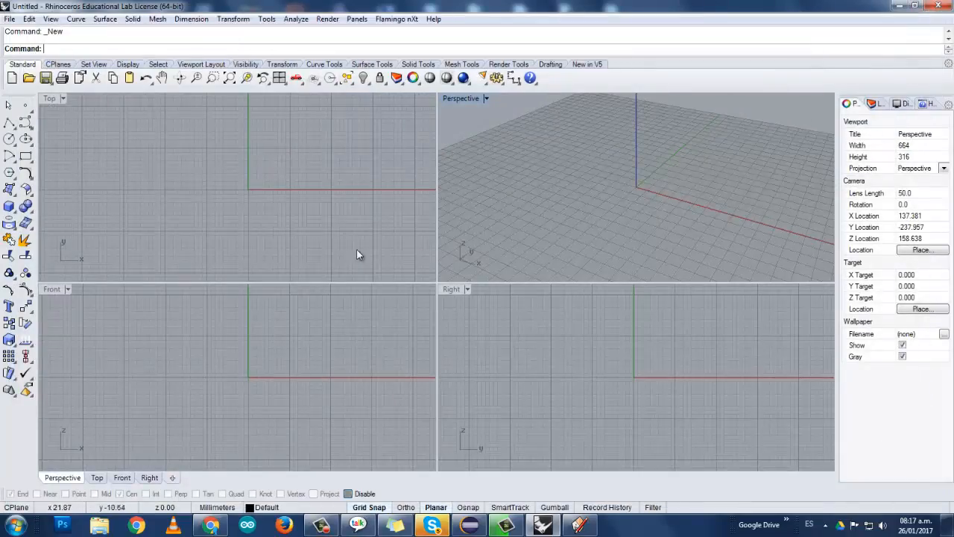
Step: Maximize the Top viewport with the origin and the positive axes in view
scroll(253, 167, up, 5)
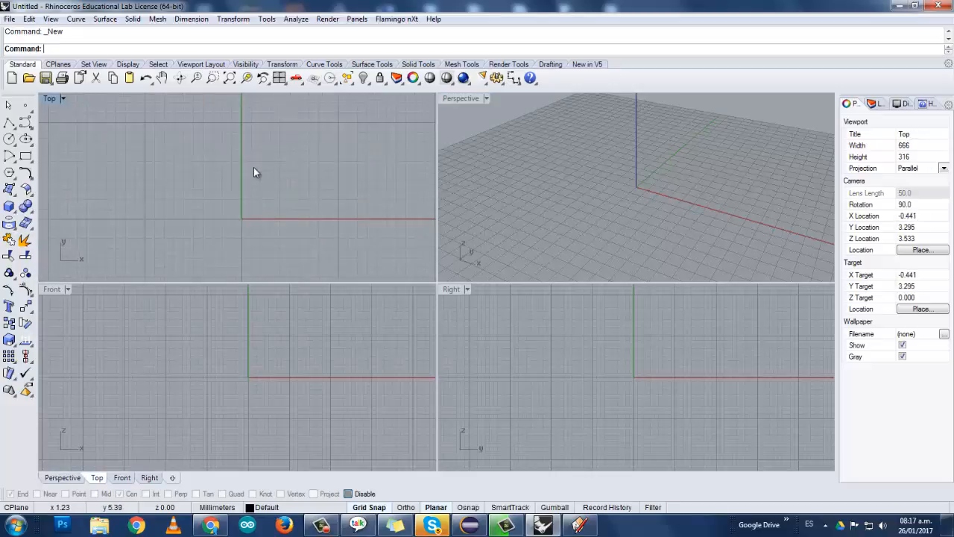
double_click(49, 97)
right_drag(474, 357, 492, 339)
scroll(502, 345, down, 4)
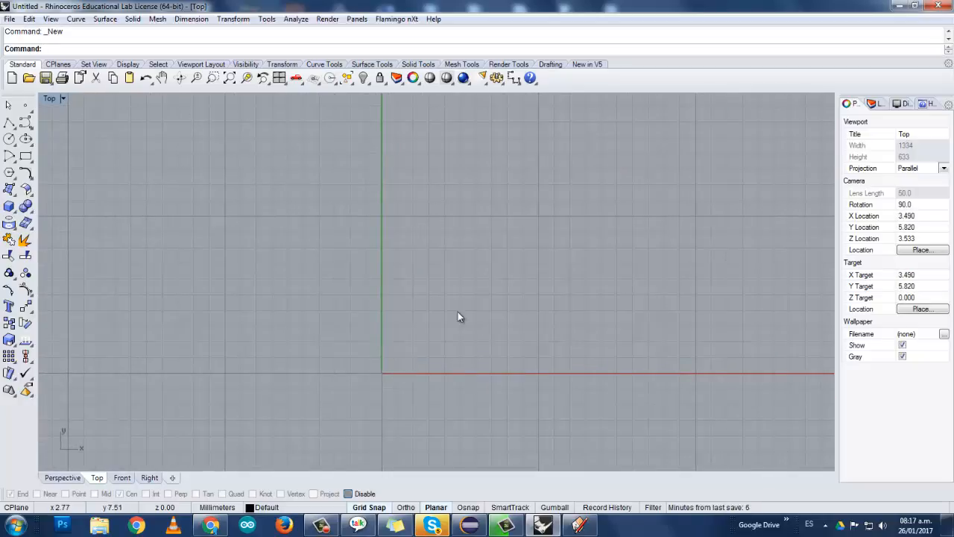
Step: Examine the Top view's grid spacing and coordinates along the X and Y axes at different magnifications
scroll(464, 344, down, 2)
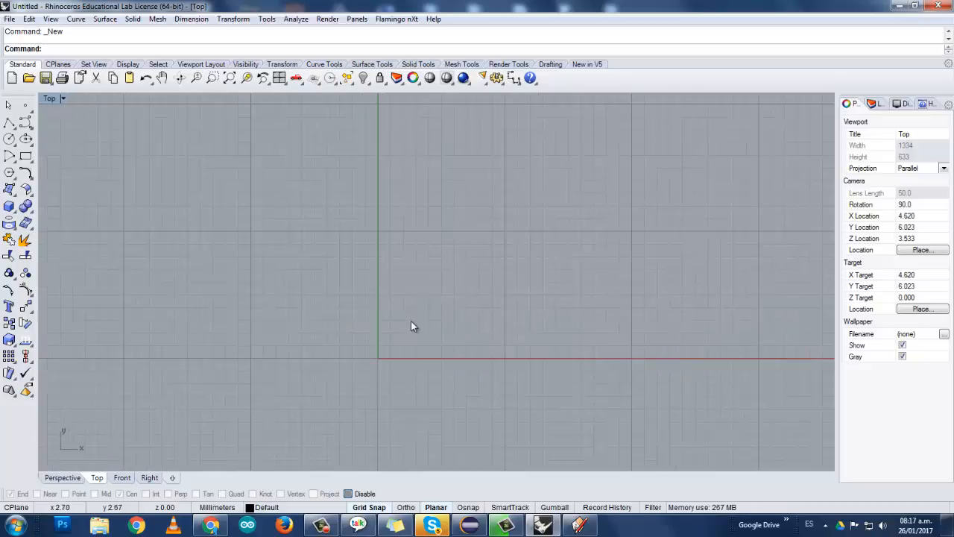
right_drag(467, 313, 449, 286)
scroll(434, 314, up, 2)
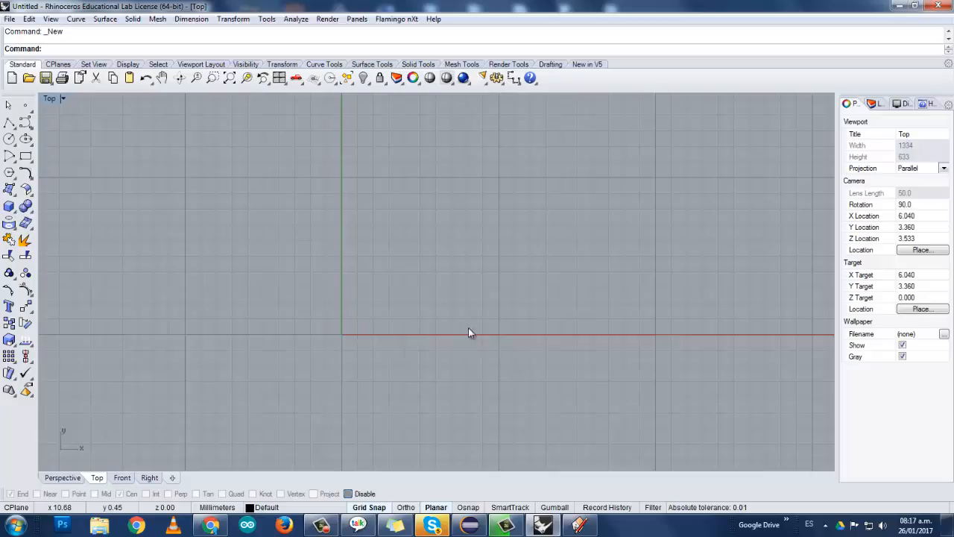
scroll(340, 337, up, 10)
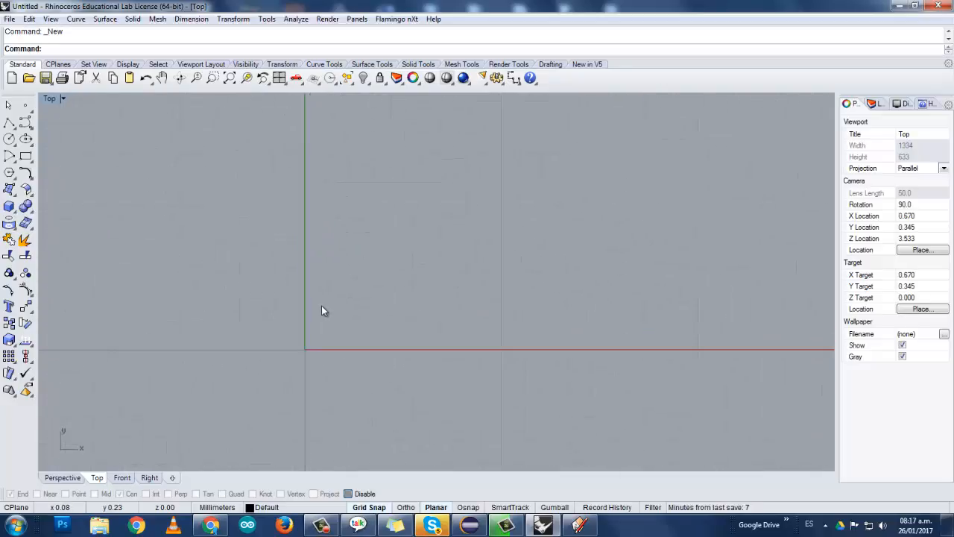
scroll(323, 307, down, 10)
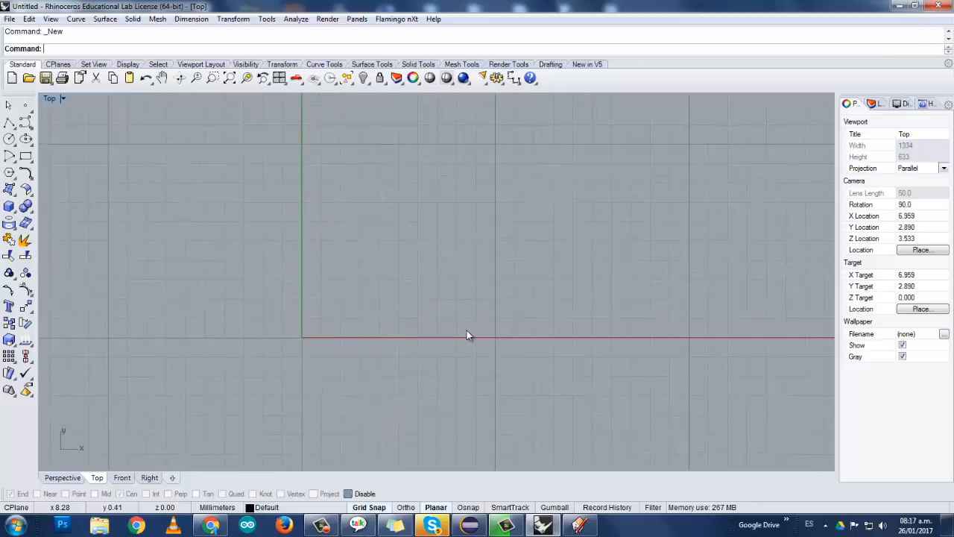
scroll(318, 267, down, 5)
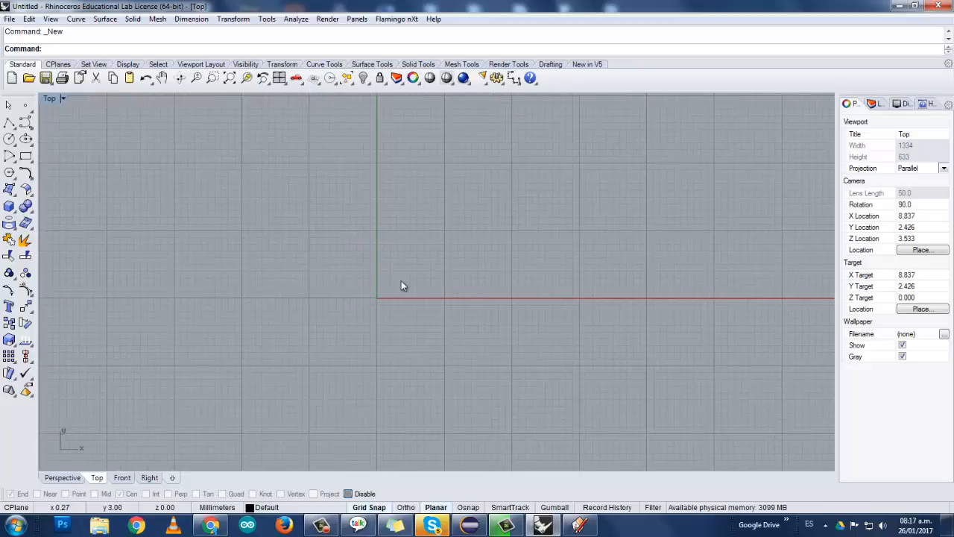
right_drag(383, 288, 422, 277)
right_drag(441, 332, 335, 344)
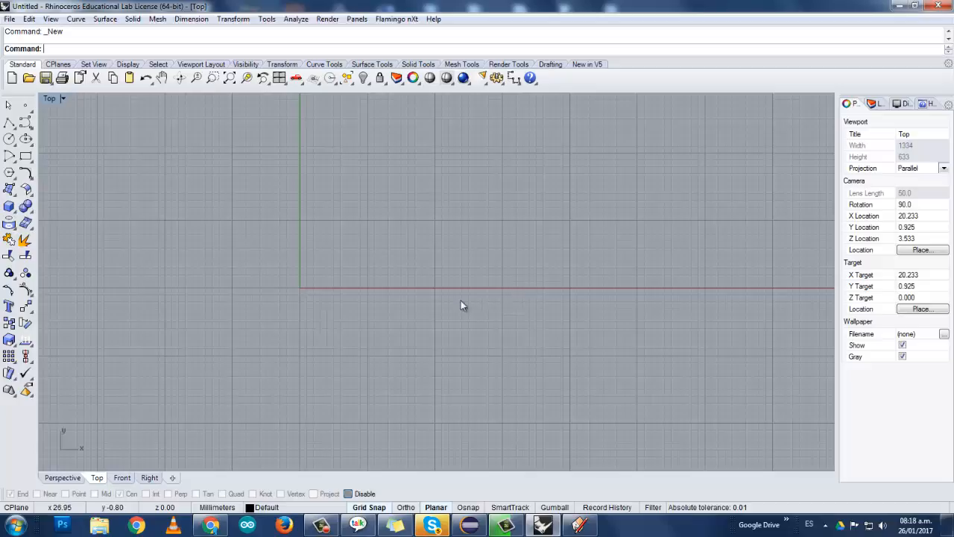
right_drag(408, 272, 279, 278)
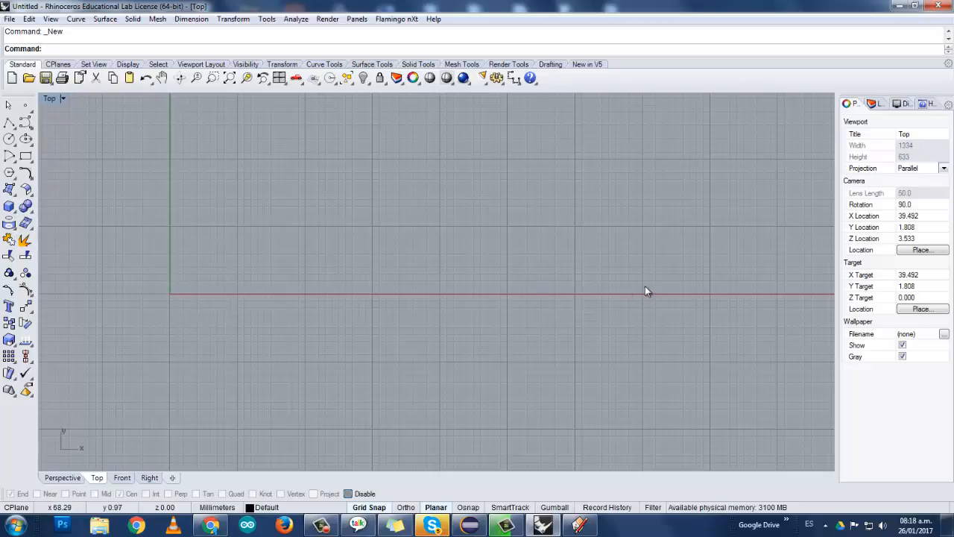
right_drag(374, 286, 252, 371)
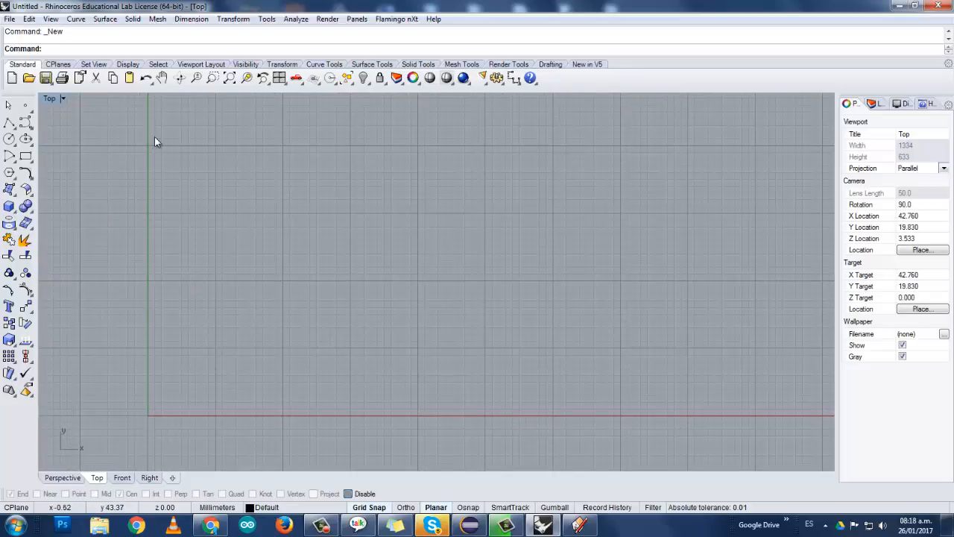
right_drag(190, 178, 171, 217)
scroll(267, 309, down, 3)
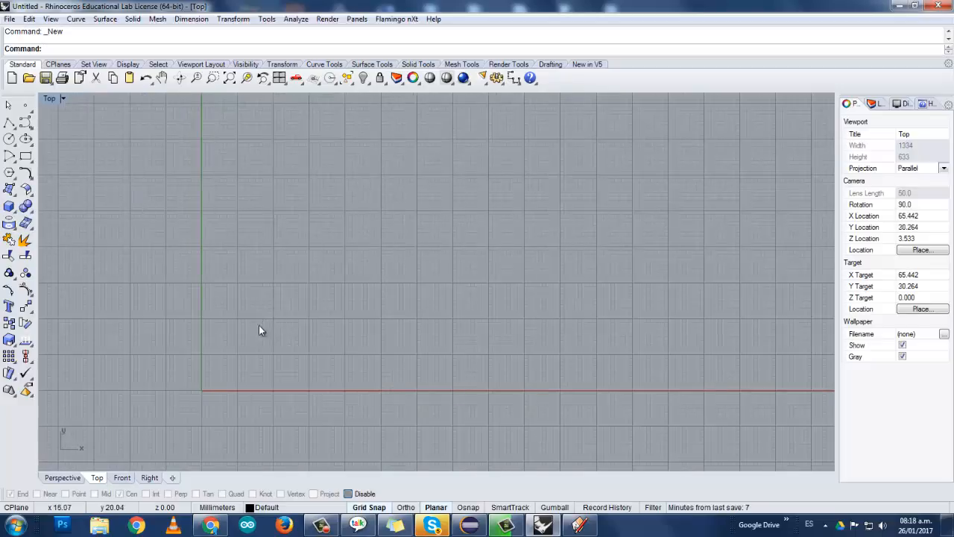
scroll(274, 337, up, 5)
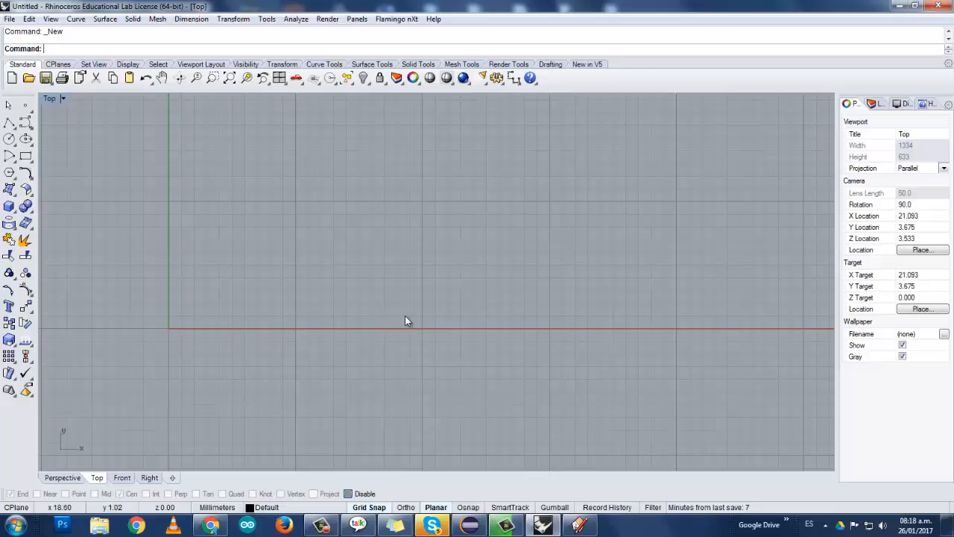
scroll(387, 320, down, 3)
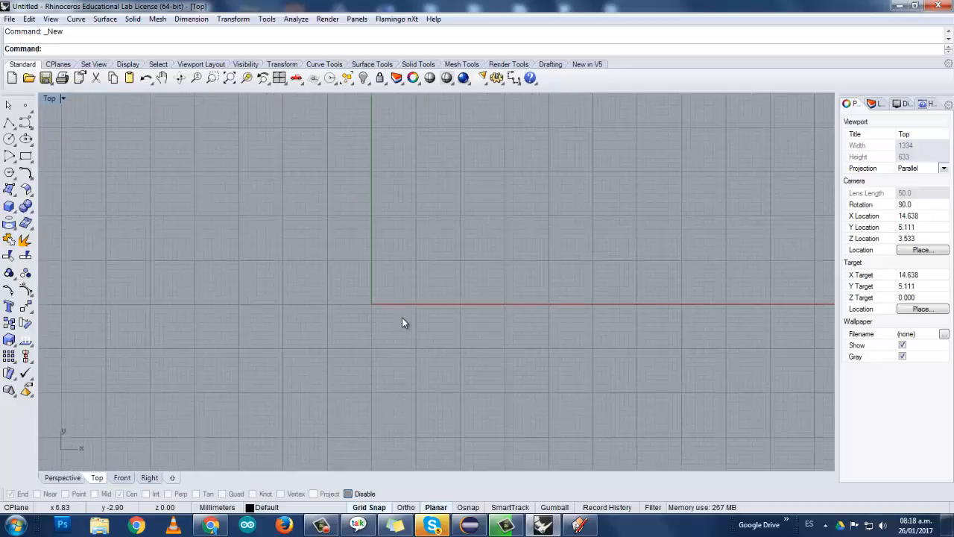
scroll(395, 335, up, 5)
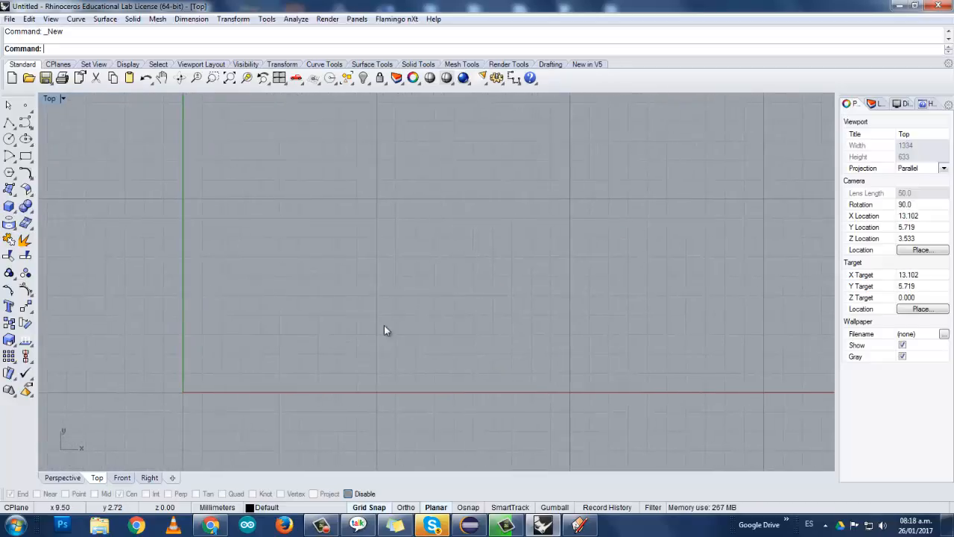
Step: Restore the four-viewport layout and examine the origin and axes in the Top viewport
scroll(555, 347, down, 4)
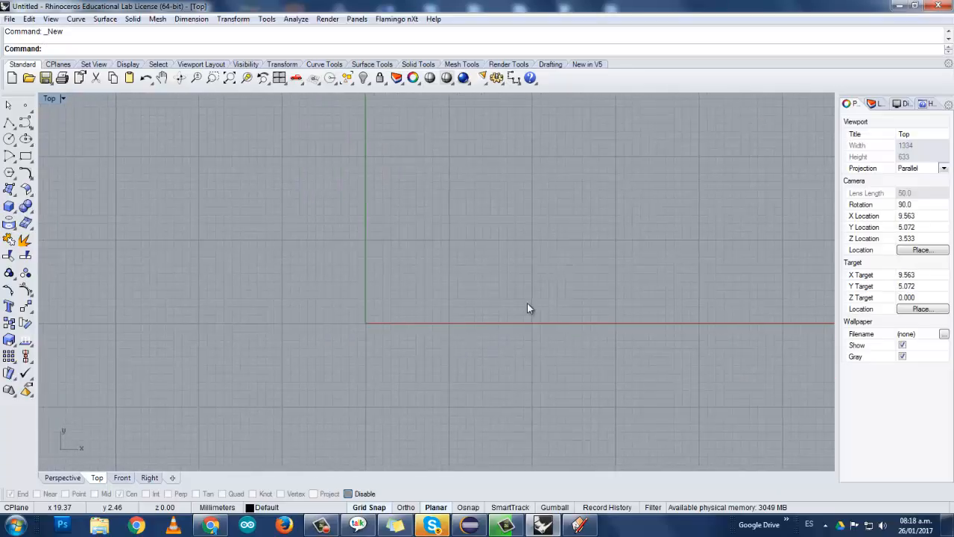
double_click(49, 99)
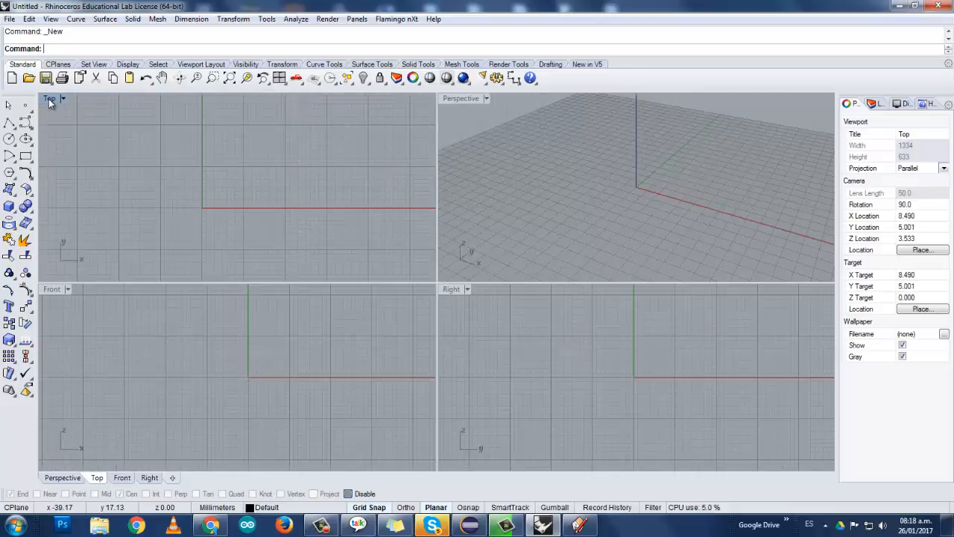
scroll(236, 210, up, 3)
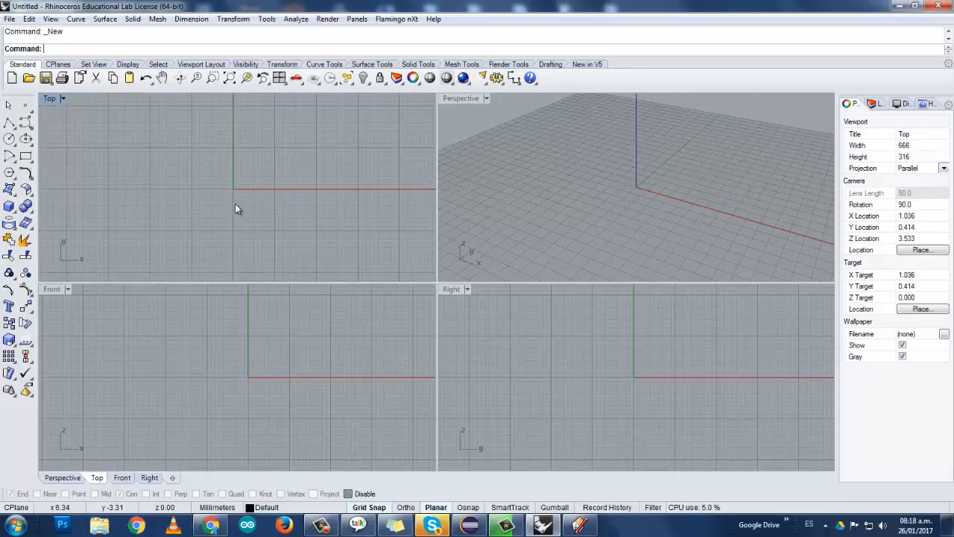
right_drag(210, 185, 197, 209)
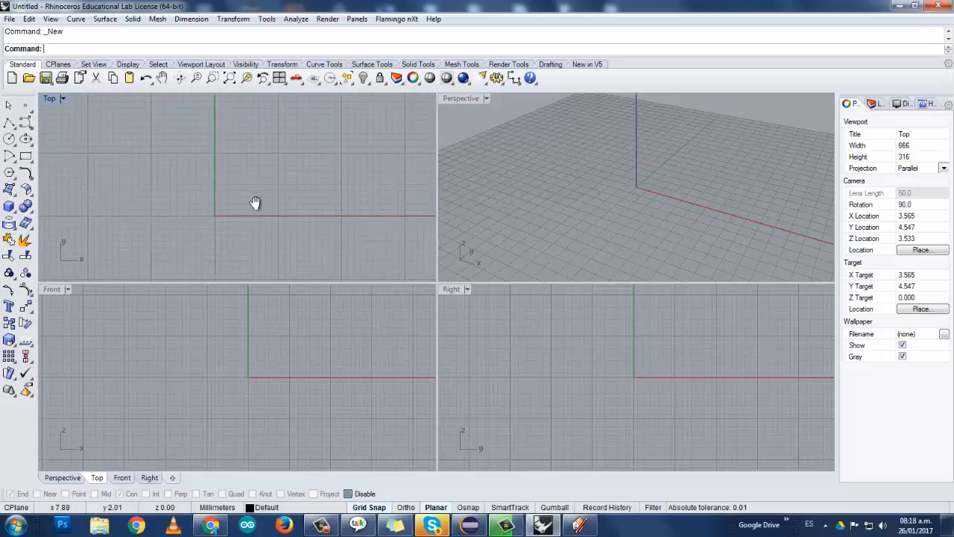
right_drag(255, 203, 157, 222)
scroll(177, 227, down, 2)
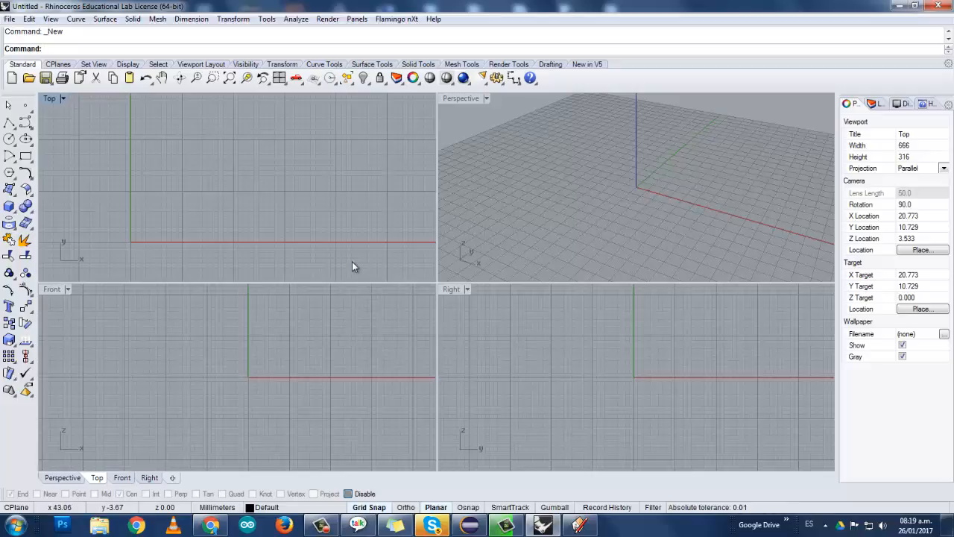
right_drag(162, 208, 301, 184)
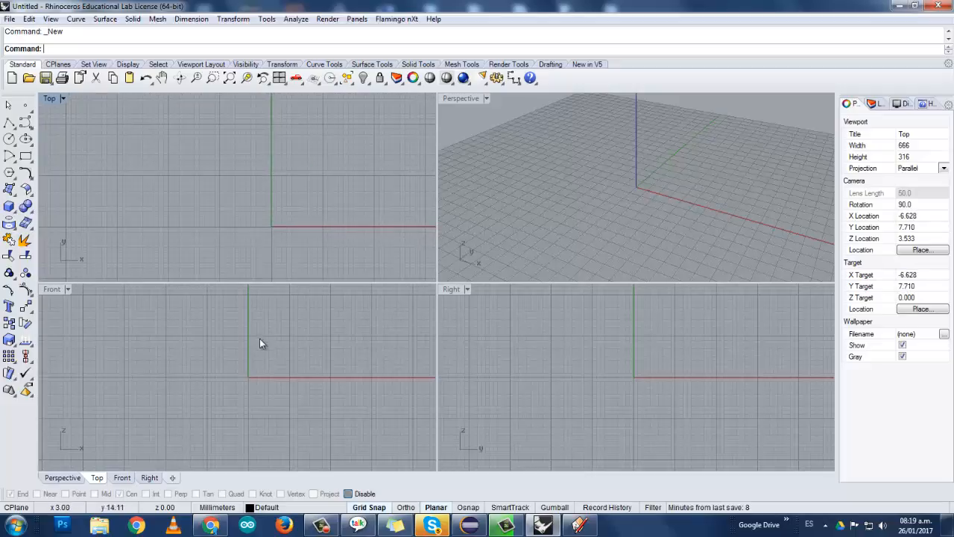
Step: Examine the origin, axes and grids of the Front, Right and Top viewports at different magnifications
right_drag(260, 345, 281, 364)
right_drag(658, 377, 544, 383)
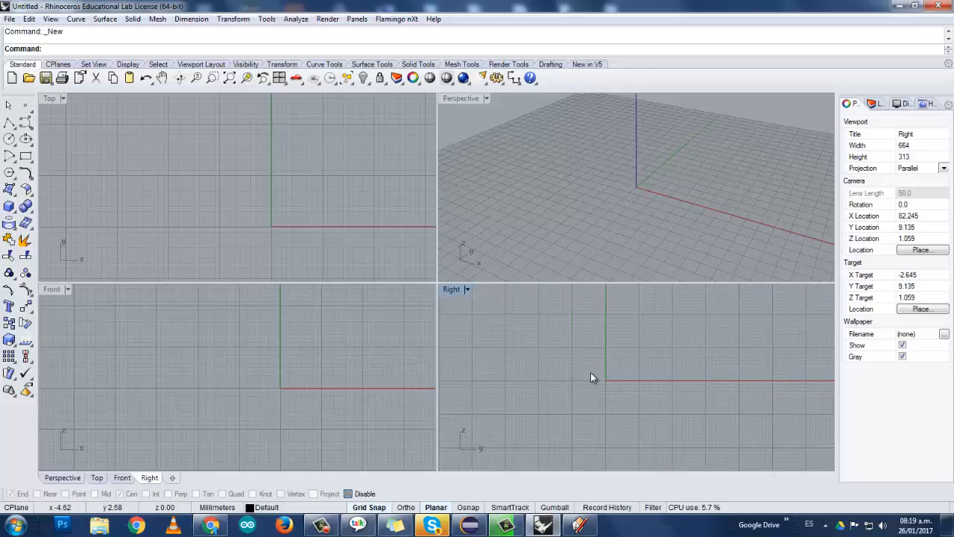
scroll(590, 373, up, 5)
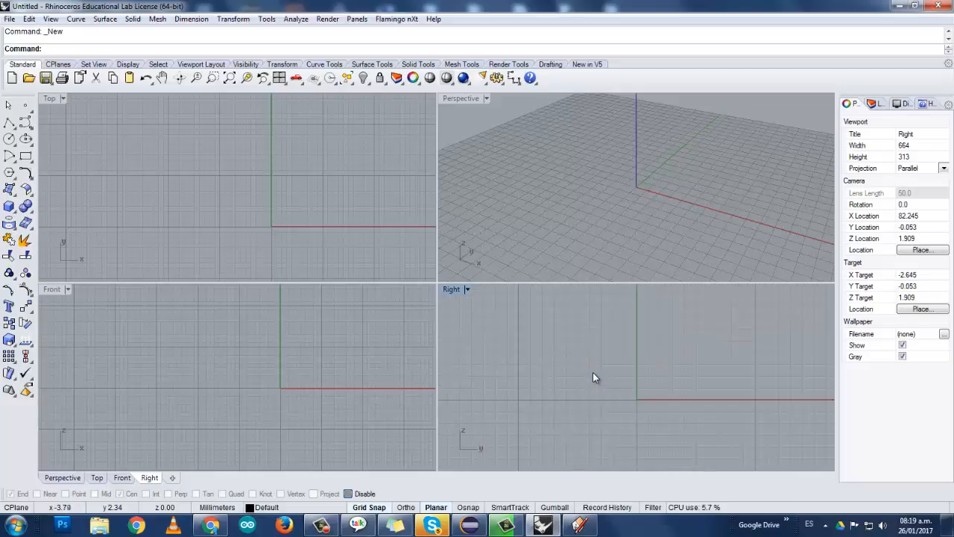
scroll(592, 377, down, 5)
scroll(263, 377, up, 1)
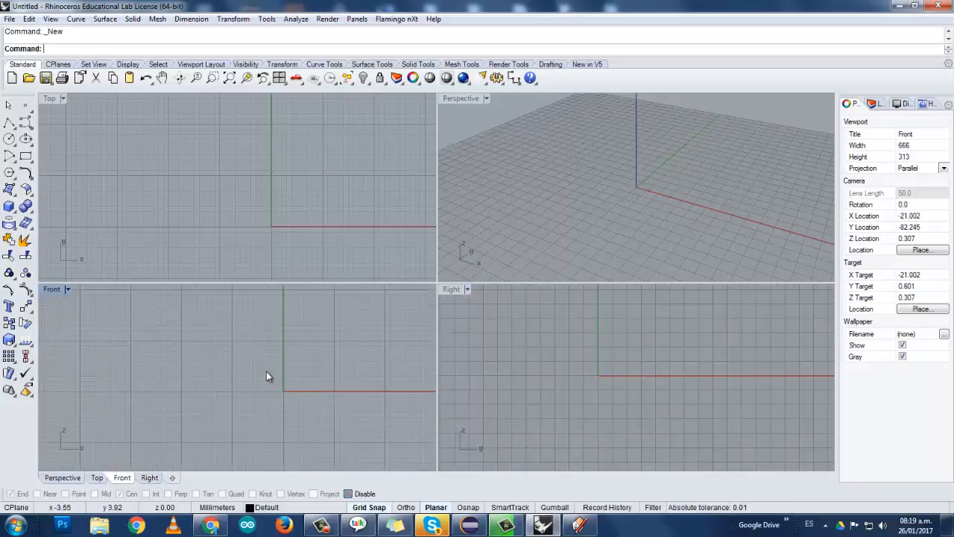
scroll(266, 371, up, 10)
right_drag(266, 371, 161, 319)
scroll(243, 385, down, 15)
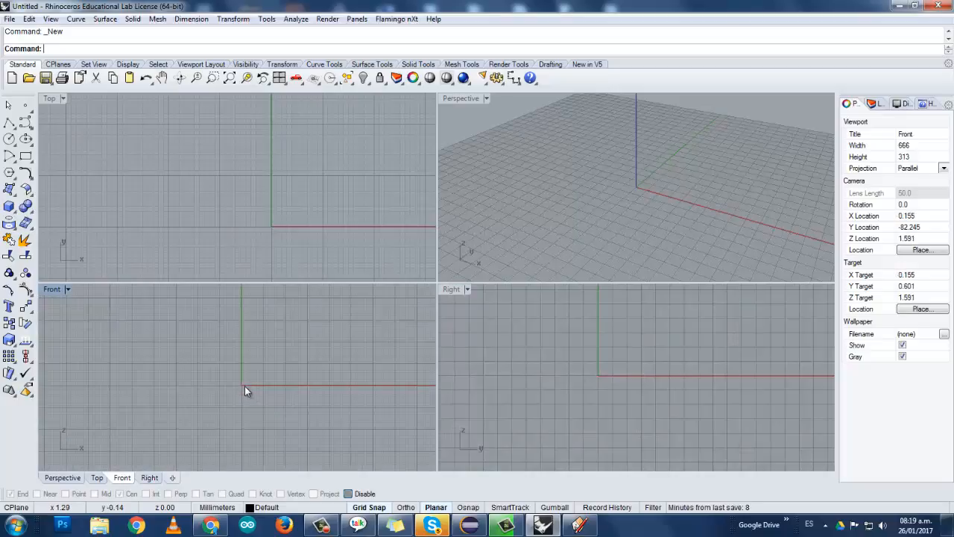
scroll(245, 385, up, 4)
scroll(272, 205, down, 10)
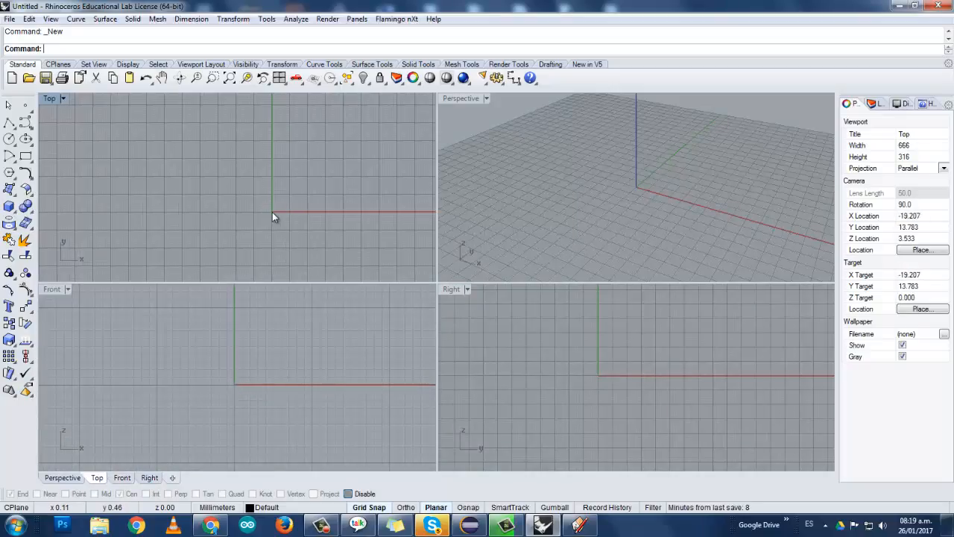
right_drag(314, 214, 303, 196)
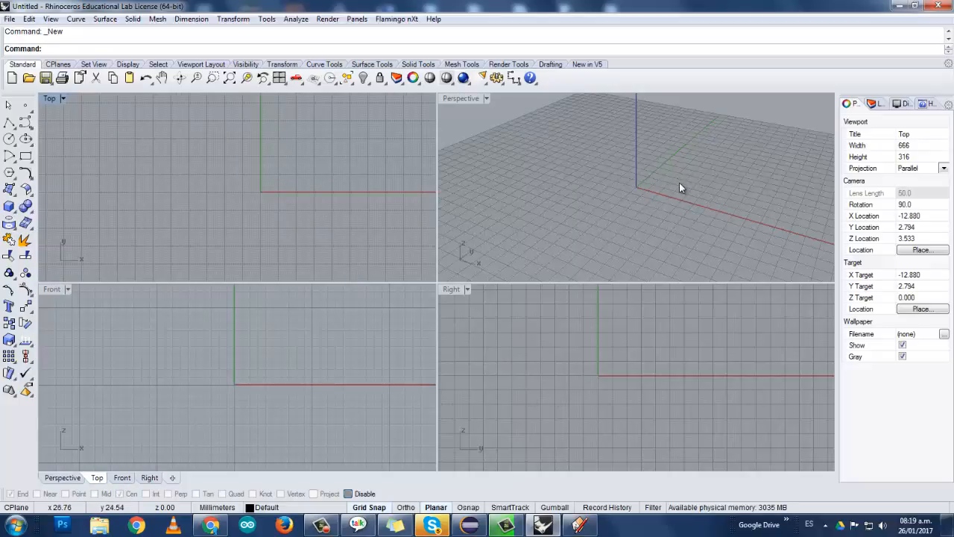
Step: Examine the X, Y and Z axes and grid in the Perspective viewport from different angles and distances
right_drag(679, 183, 596, 234)
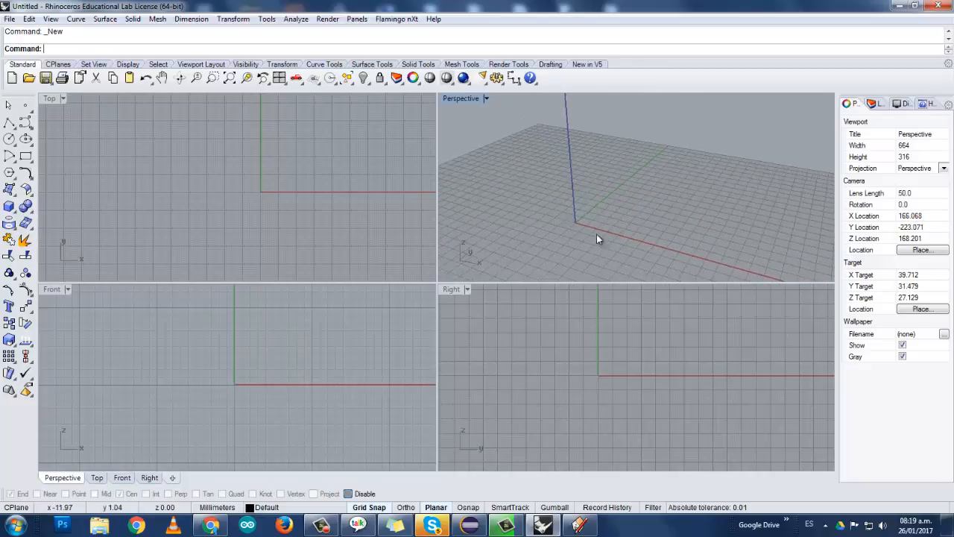
scroll(622, 254, up, 5)
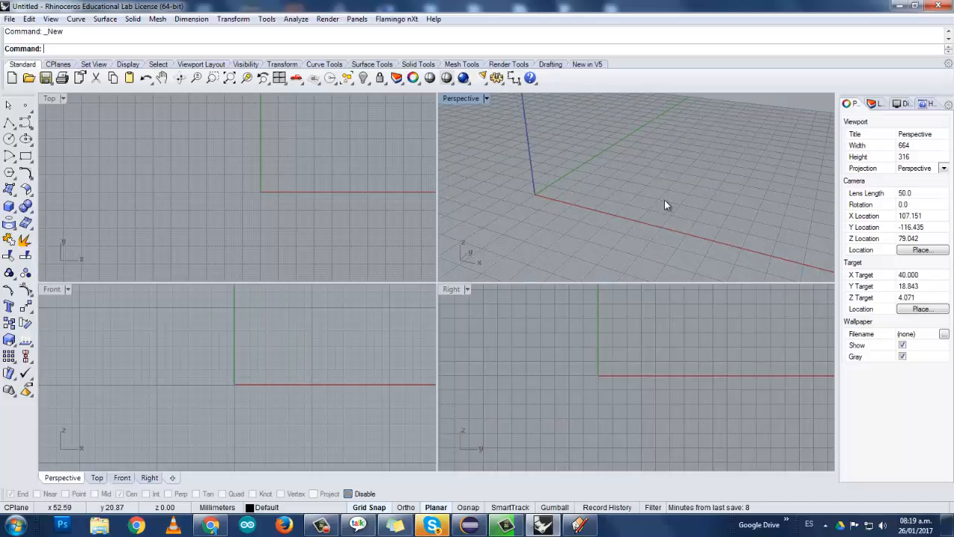
right_drag(664, 200, 628, 188)
scroll(583, 162, up, 8)
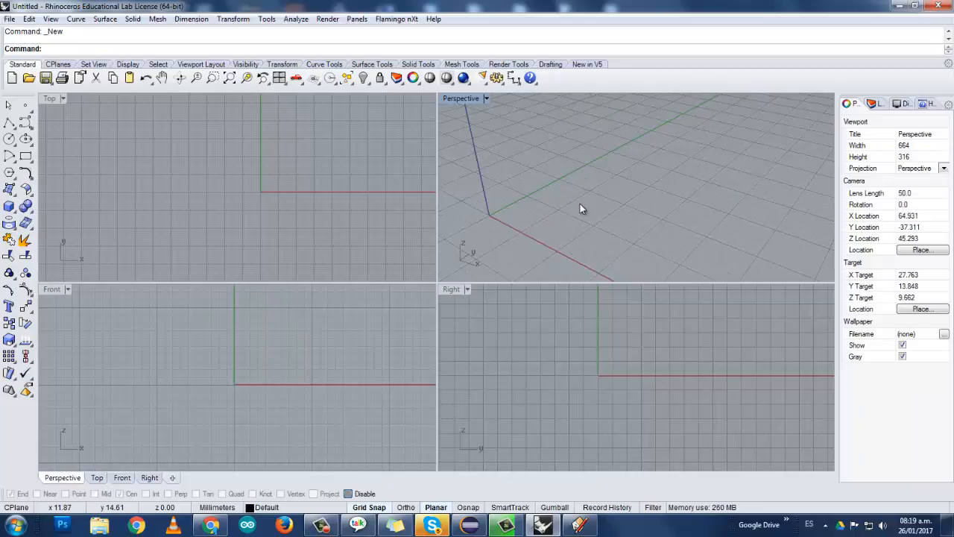
scroll(580, 203, down, 6)
right_drag(569, 206, 571, 196)
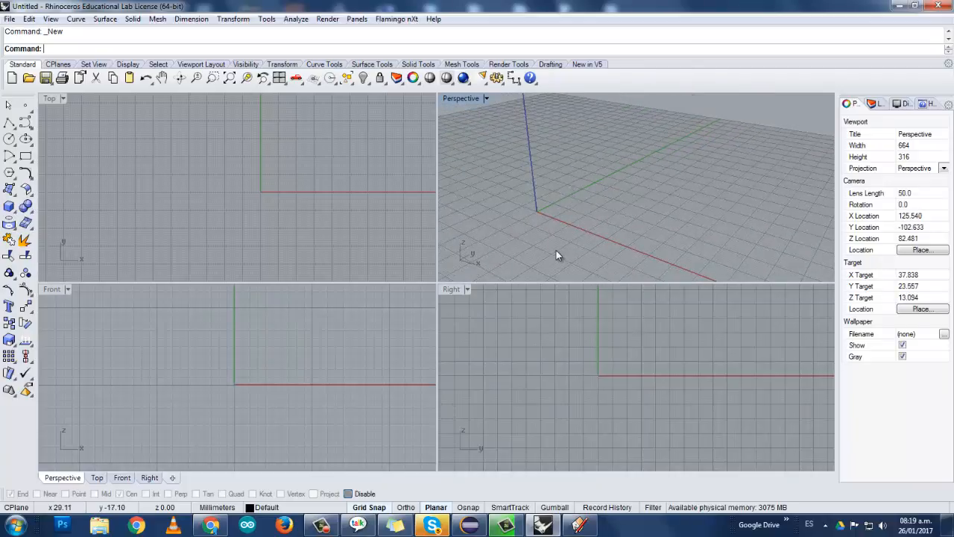
right_drag(556, 246, 563, 175)
scroll(581, 166, up, 3)
right_drag(629, 167, 630, 186)
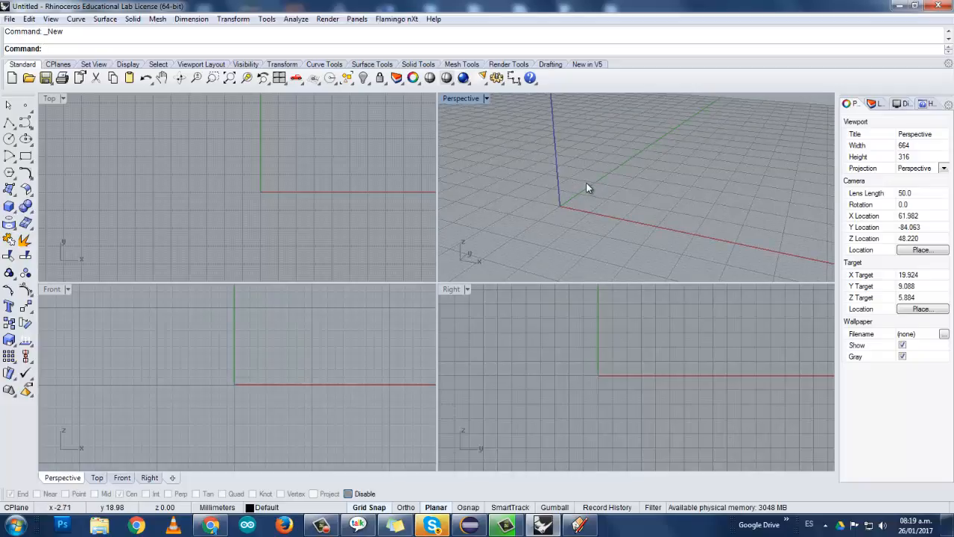
shift+right_drag(587, 188, 651, 162)
Step: Explore how each of the four viewports pans, orbits and zooms independently, out to the full grid extents
right_drag(284, 209, 241, 199)
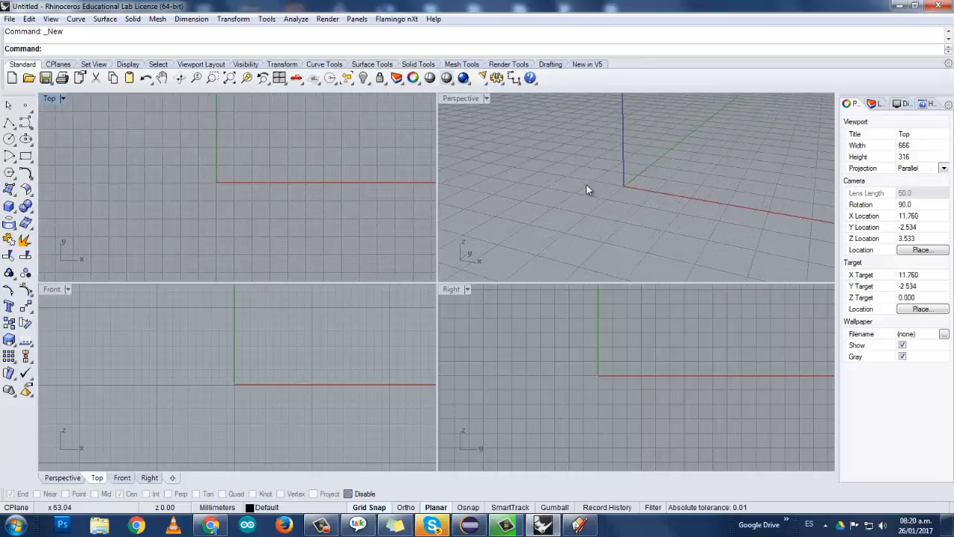
right_drag(664, 187, 687, 198)
mouse_move(566, 360)
right_down()
mouse_move(602, 355)
mouse_move(568, 369)
right_up()
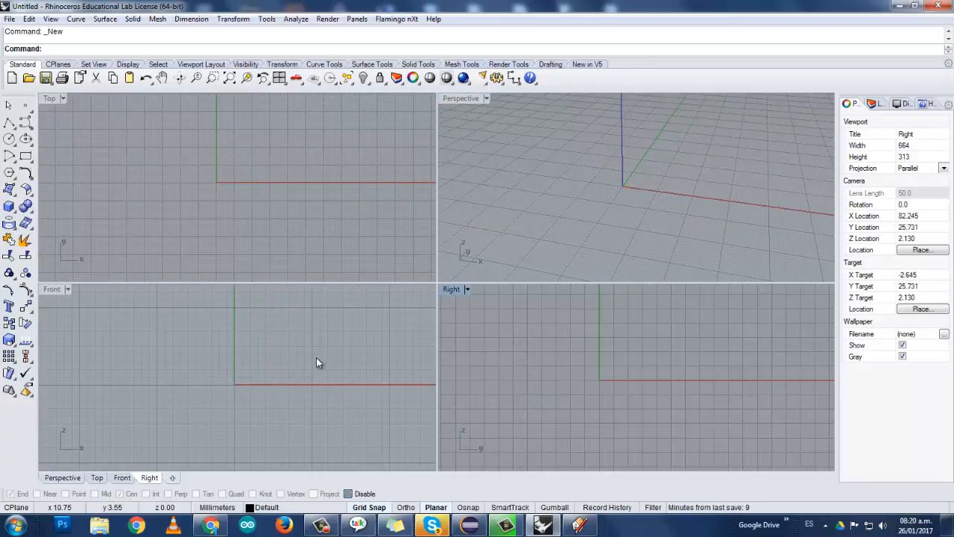
right_drag(312, 357, 320, 353)
scroll(328, 381, down, 5)
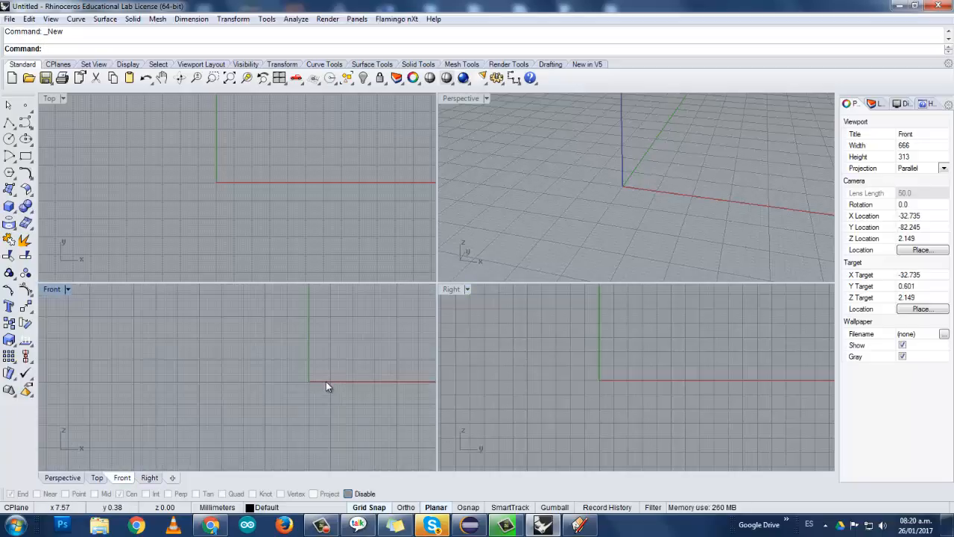
scroll(317, 183, down, 8)
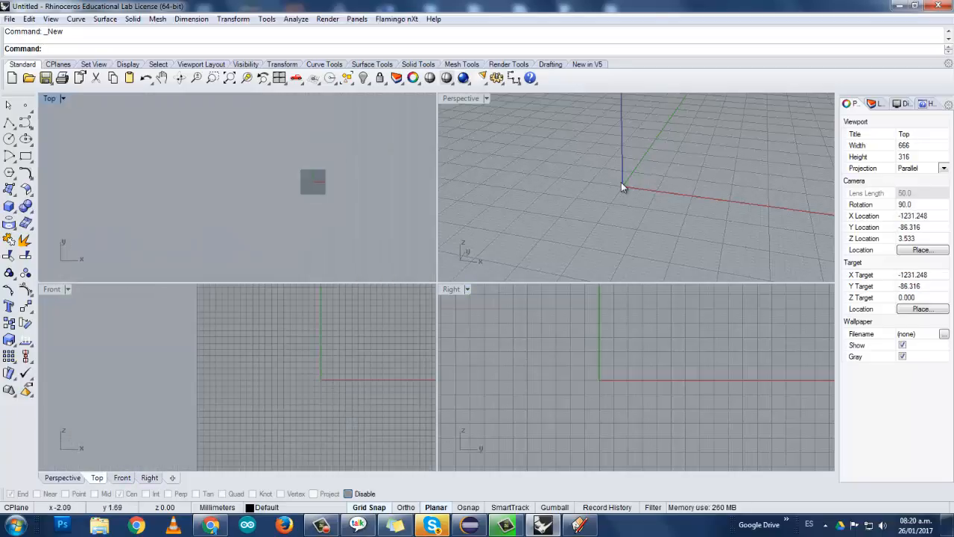
scroll(624, 184, down, 5)
scroll(628, 182, down, 8)
scroll(631, 360, up, 15)
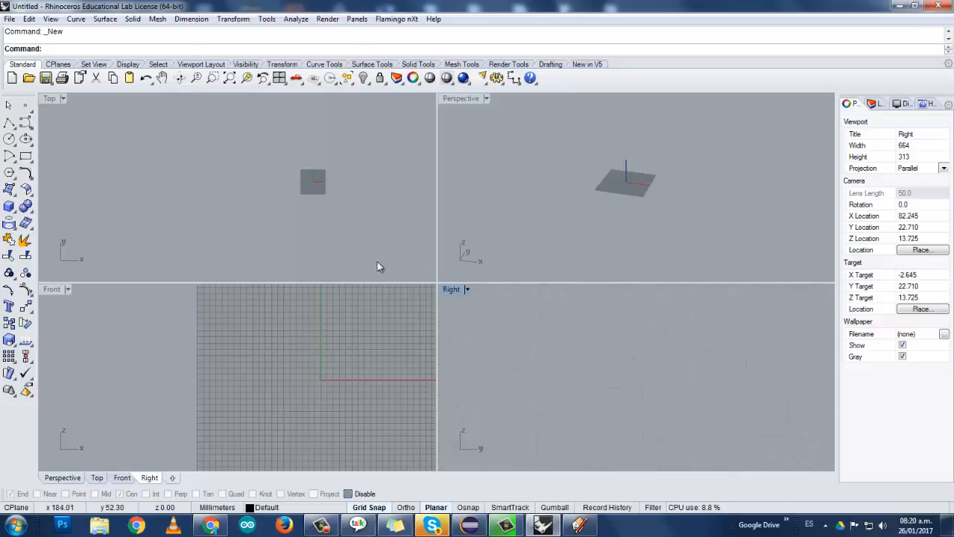
Step: Reset the four viewports to their default layout and views, with the Top view framed around the origin
right_click(280, 79)
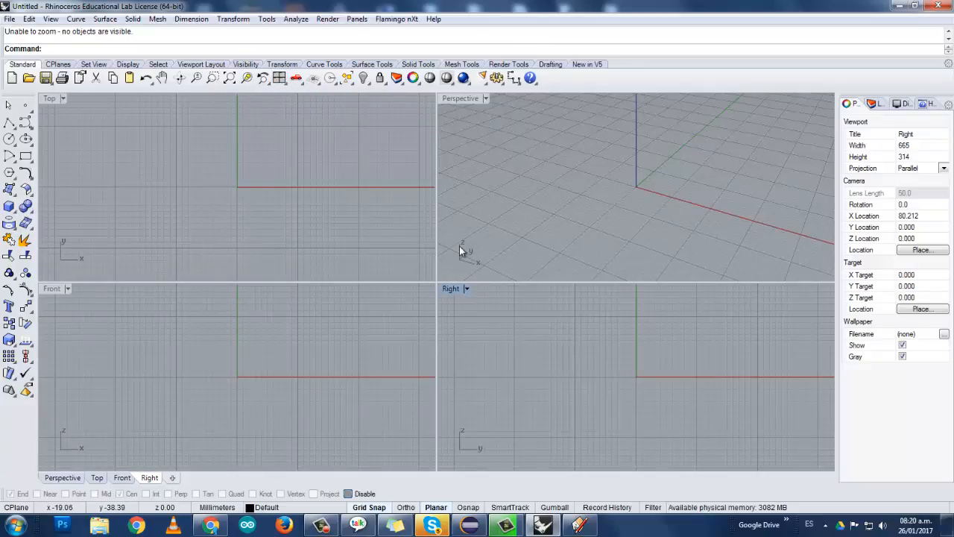
click(625, 220)
right_drag(142, 192, 215, 202)
scroll(138, 220, down, 4)
scroll(193, 190, up, 4)
scroll(188, 192, up, 2)
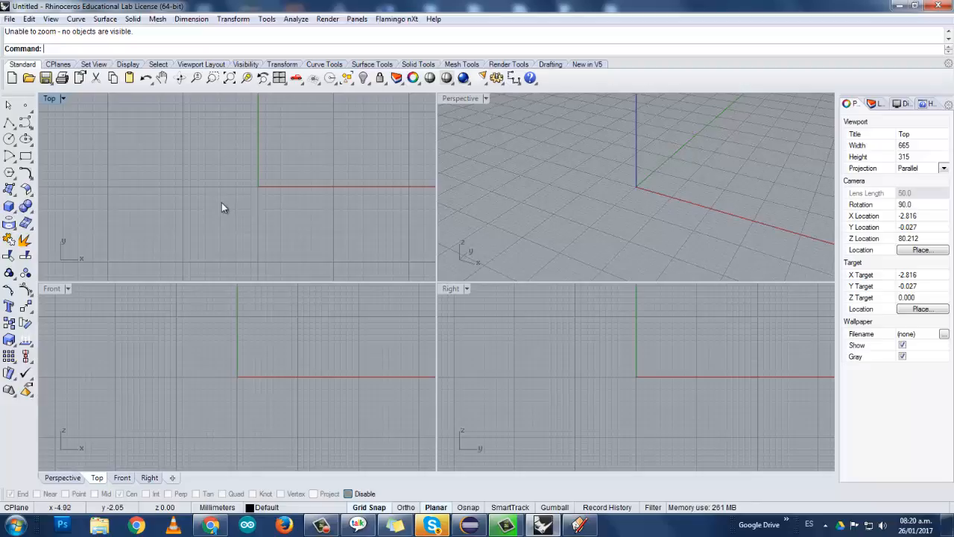
Step: Draw a circle 180 mm in diameter centred on the origin in the Top viewport, using grid snap for its size
click(9, 139)
click(258, 187)
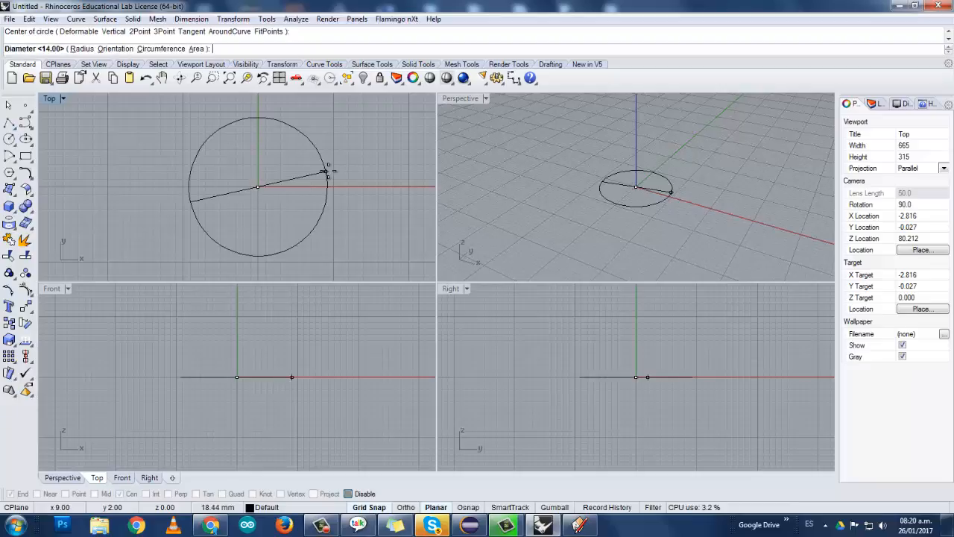
right_drag(328, 168, 272, 179)
scroll(300, 179, down, 4)
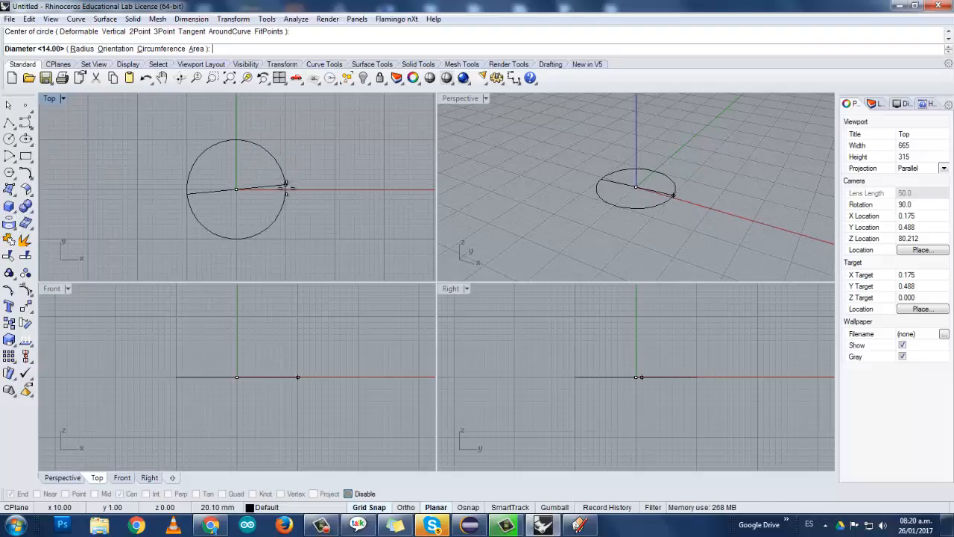
scroll(264, 188, up, 3)
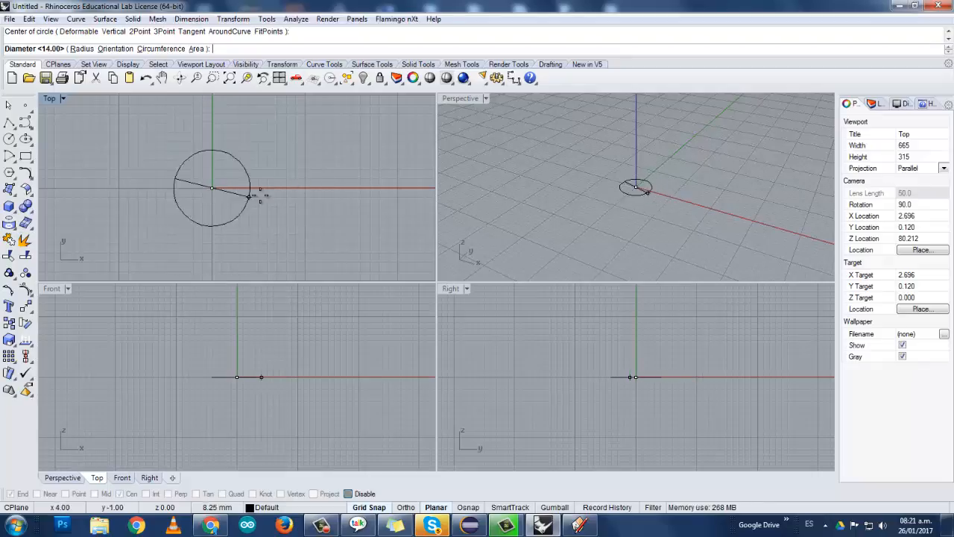
scroll(211, 188, up, 4)
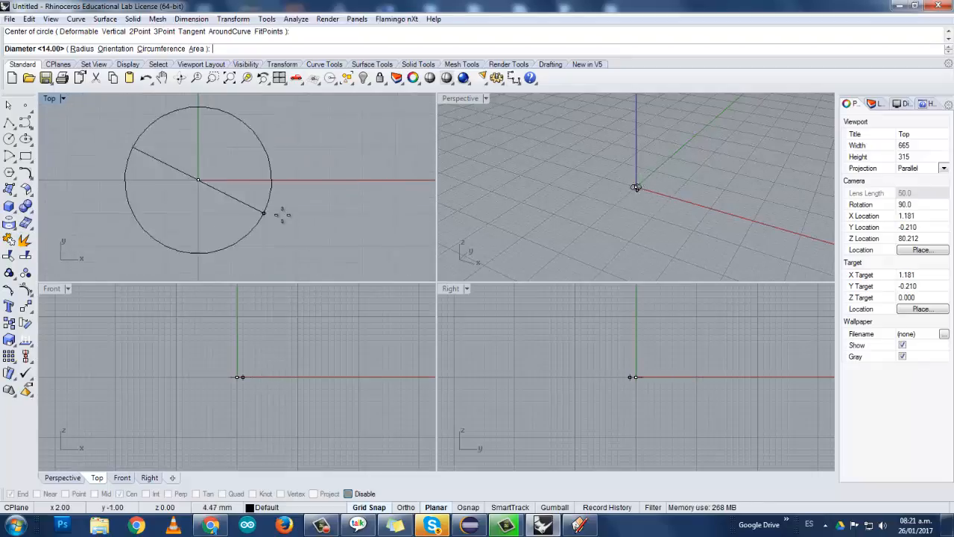
right_drag(279, 217, 198, 217)
scroll(221, 221, down, 4)
scroll(197, 217, down, 4)
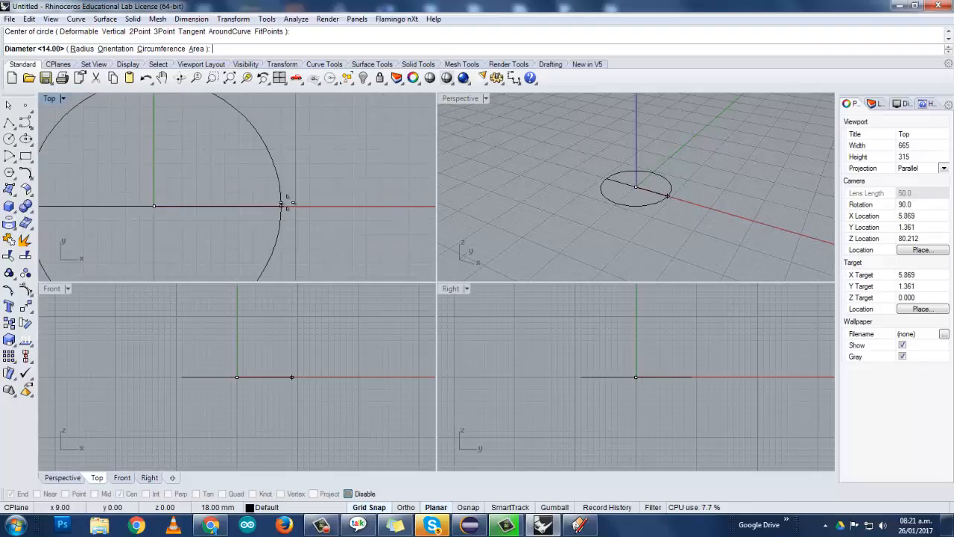
scroll(291, 204, down, 8)
right_drag(273, 206, 189, 206)
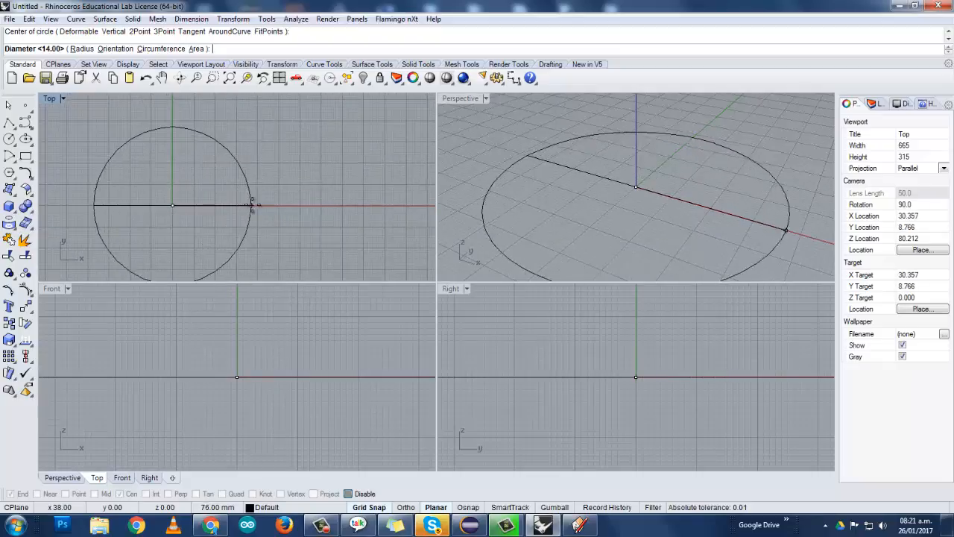
scroll(251, 205, up, 6)
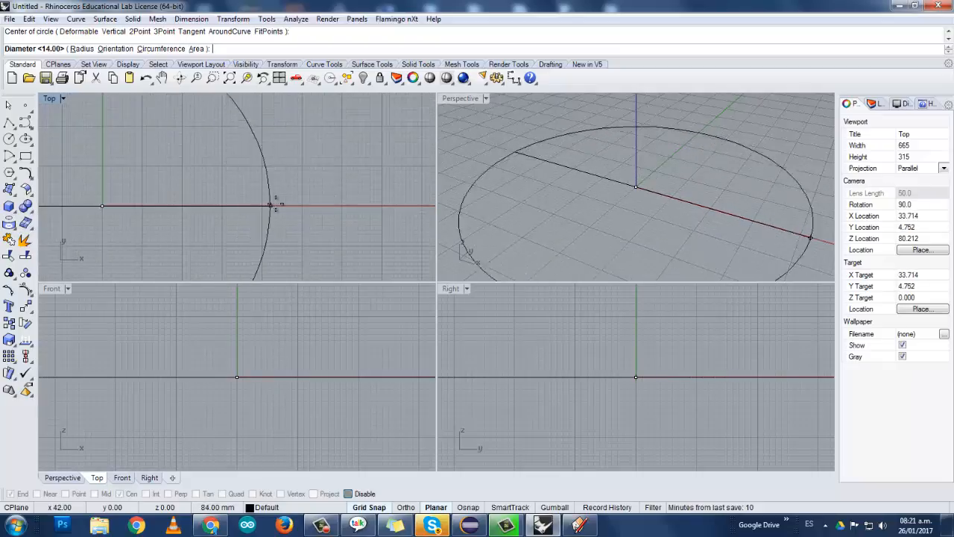
right_drag(348, 206, 214, 196)
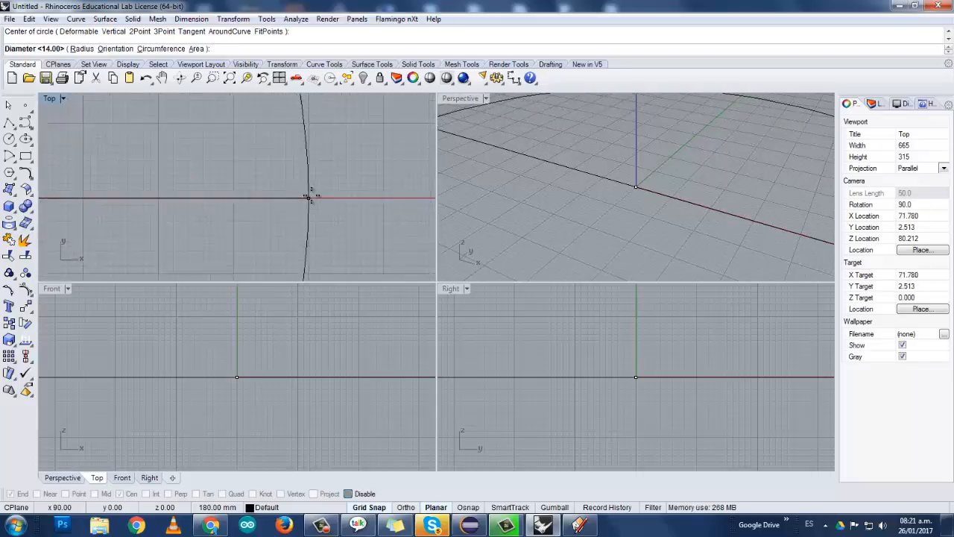
scroll(310, 196, up, 5)
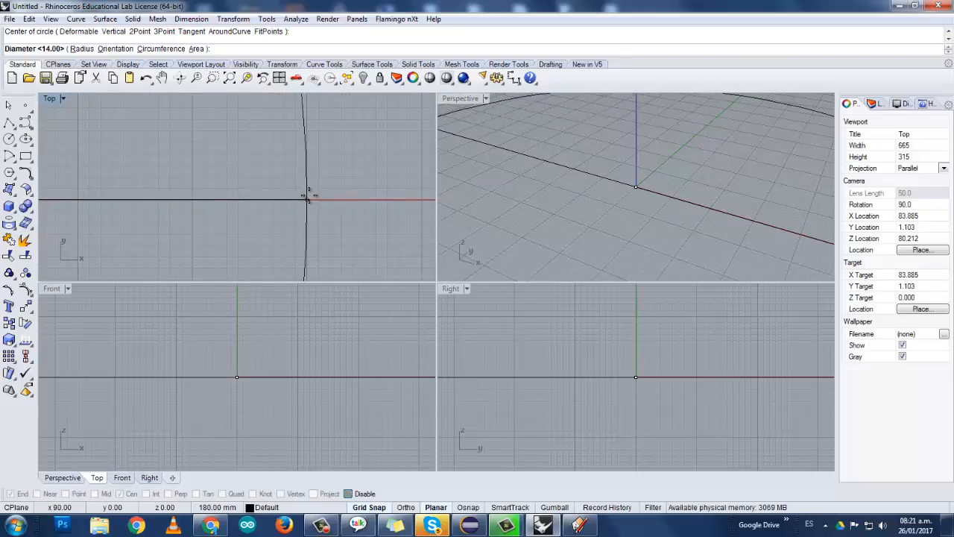
click(307, 198)
scroll(306, 198, down, 6)
right_drag(304, 199, 327, 187)
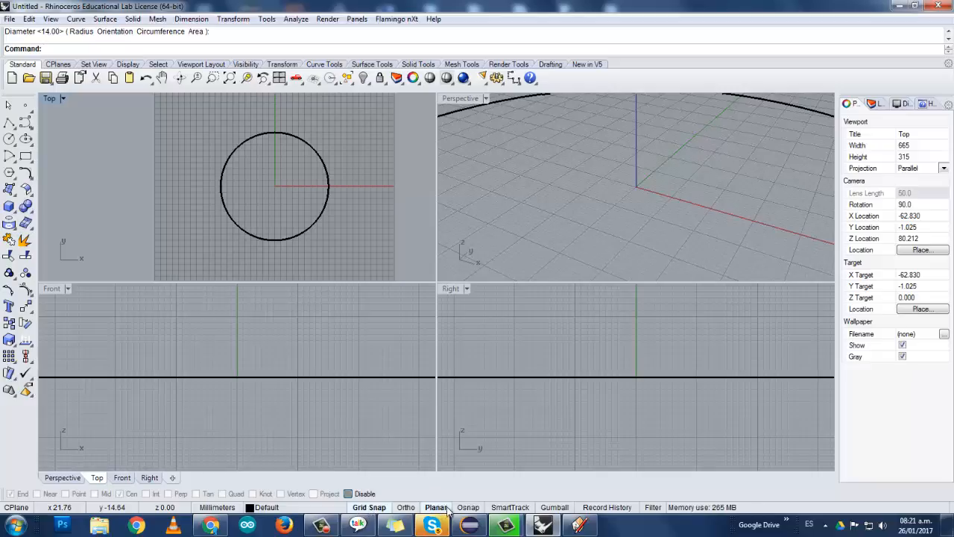
scroll(296, 194, up, 5)
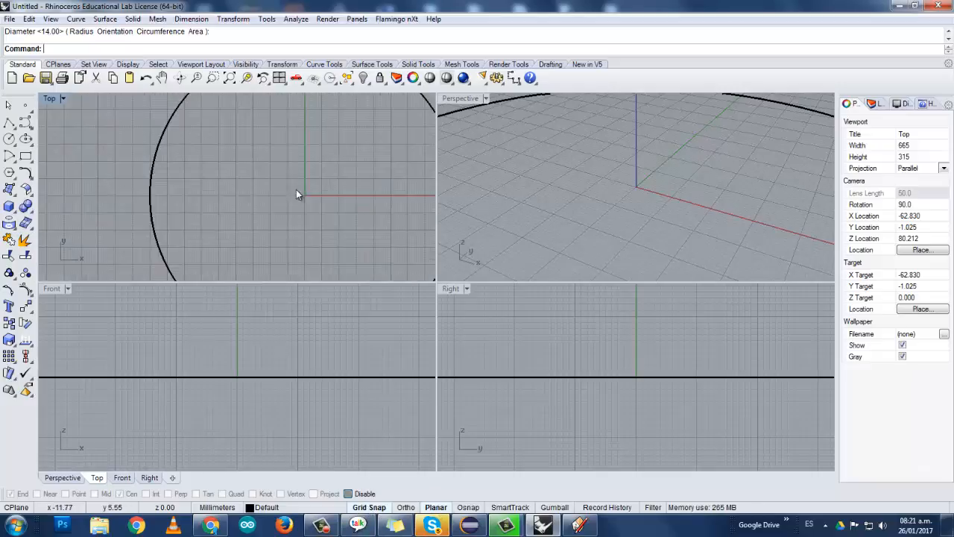
Step: Examine the grid divisions around the origin in the Top viewport at close and wide zoom levels
scroll(296, 191, up, 8)
right_drag(295, 193, 178, 217)
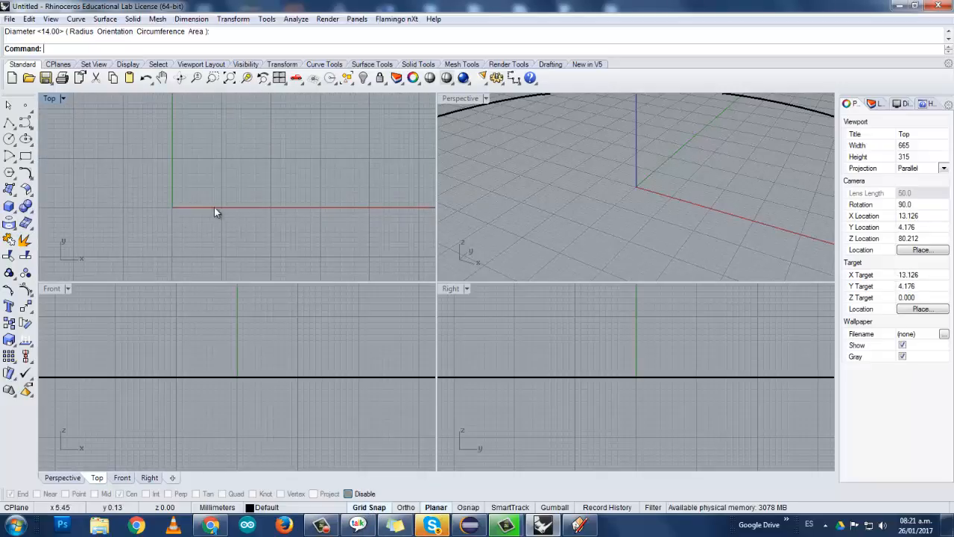
scroll(270, 228, up, 10)
right_drag(267, 94, 296, 164)
scroll(216, 64, down, 1)
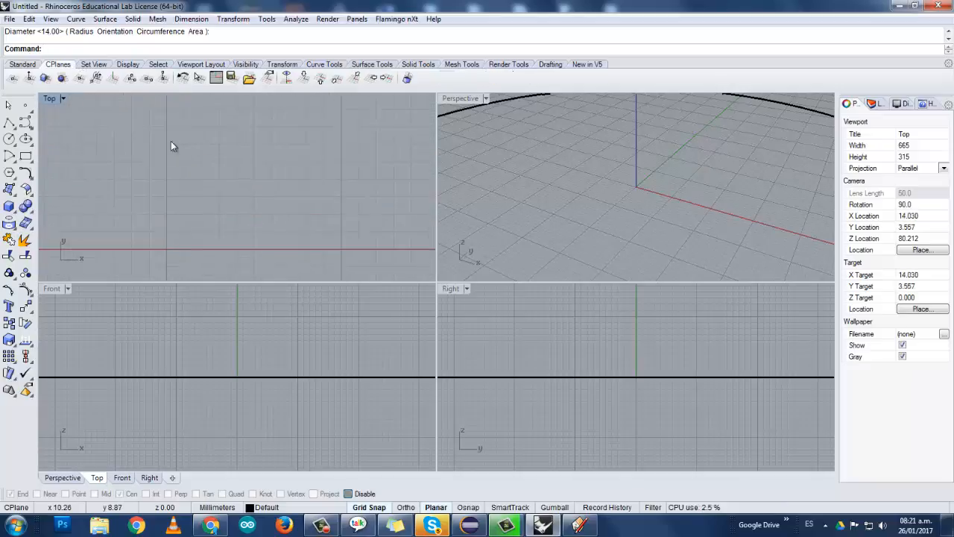
scroll(176, 155, down, 12)
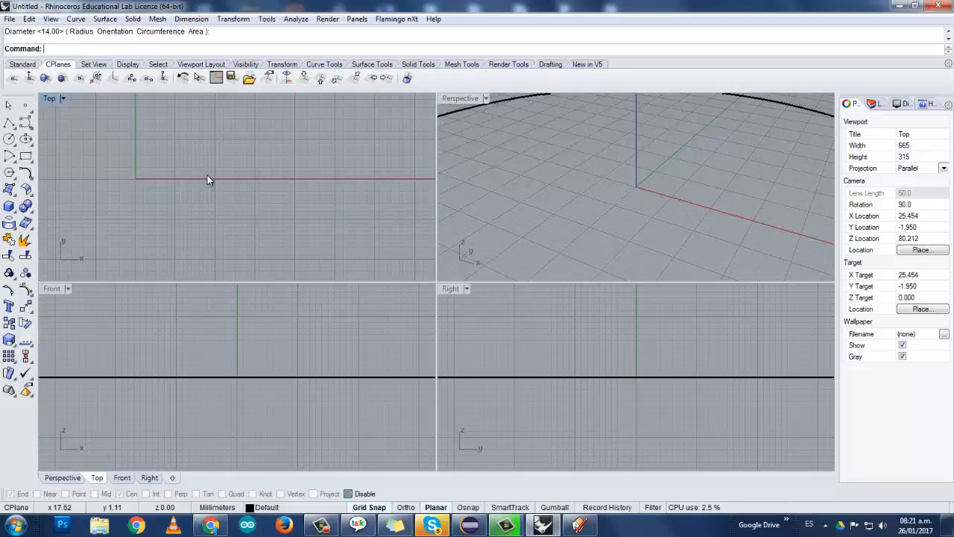
scroll(351, 193, down, 2)
scroll(313, 186, up, 10)
right_drag(309, 187, 440, 214)
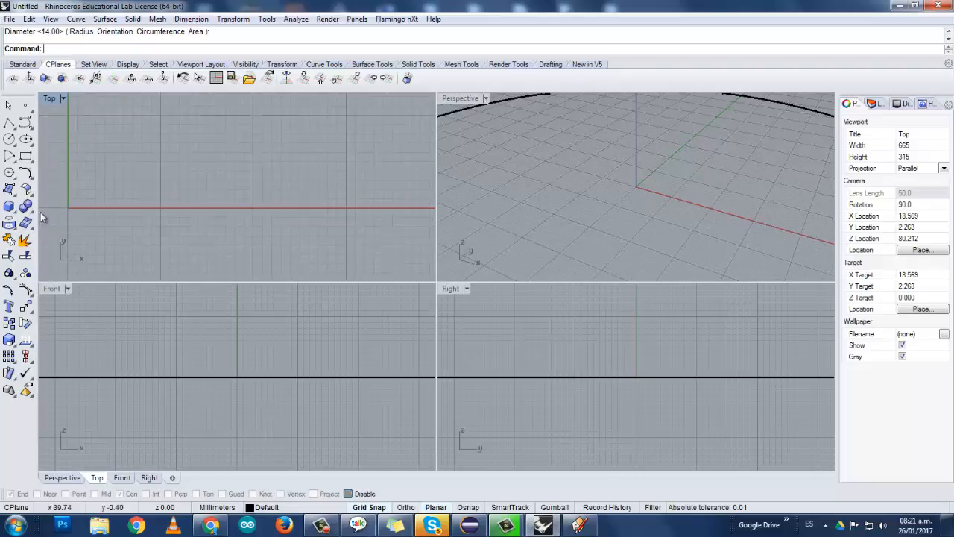
scroll(75, 185, down, 8)
right_drag(85, 185, 208, 187)
scroll(209, 186, down, 8)
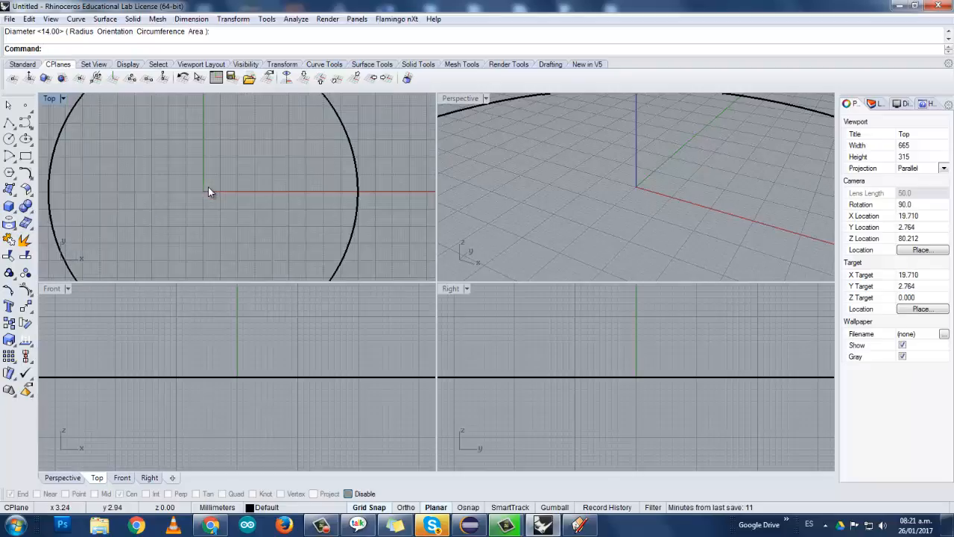
Step: Examine the full circle against the grid and axes in the Top and Perspective viewports
scroll(566, 165, down, 5)
right_drag(561, 172, 712, 161)
right_drag(701, 160, 631, 178)
scroll(193, 166, down, 8)
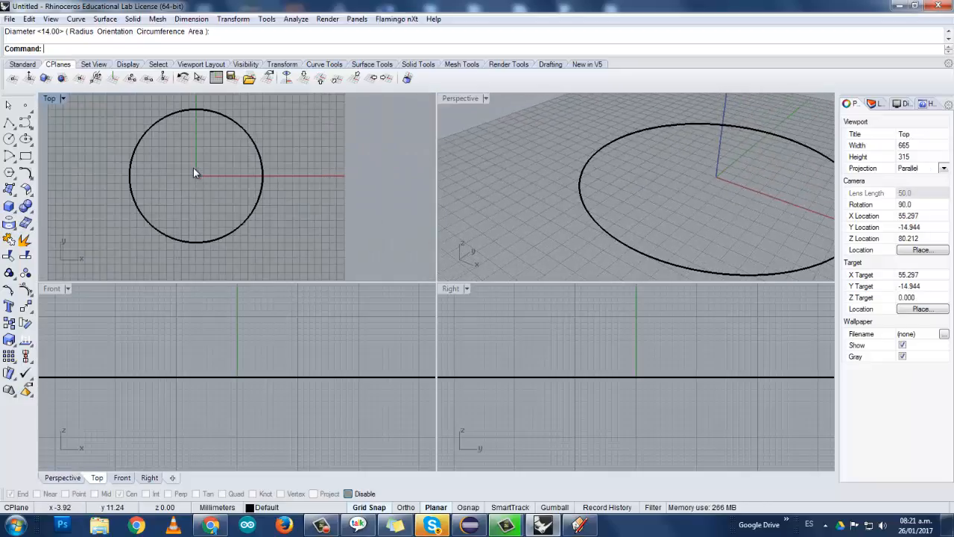
right_drag(193, 168, 249, 187)
scroll(230, 187, up, 2)
scroll(253, 186, down, 2)
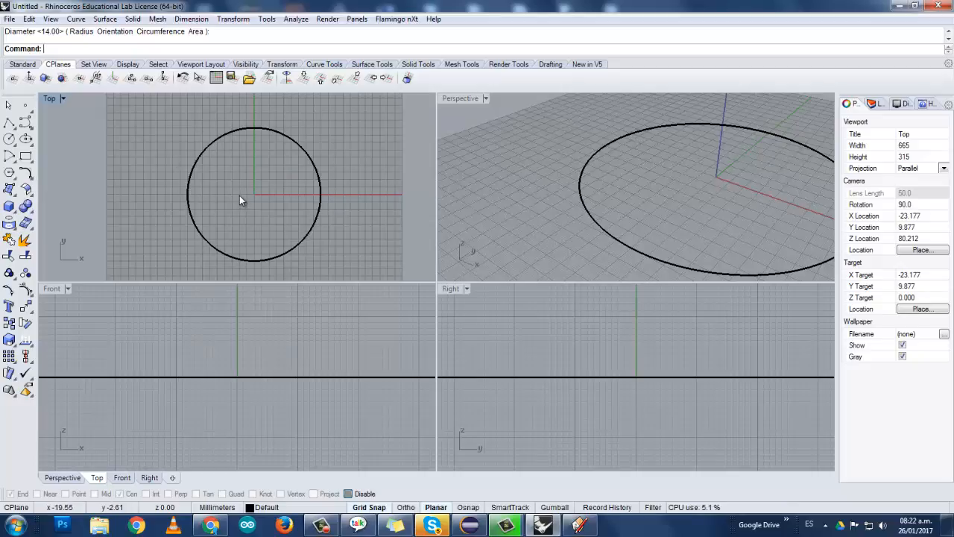
right_drag(239, 195, 223, 196)
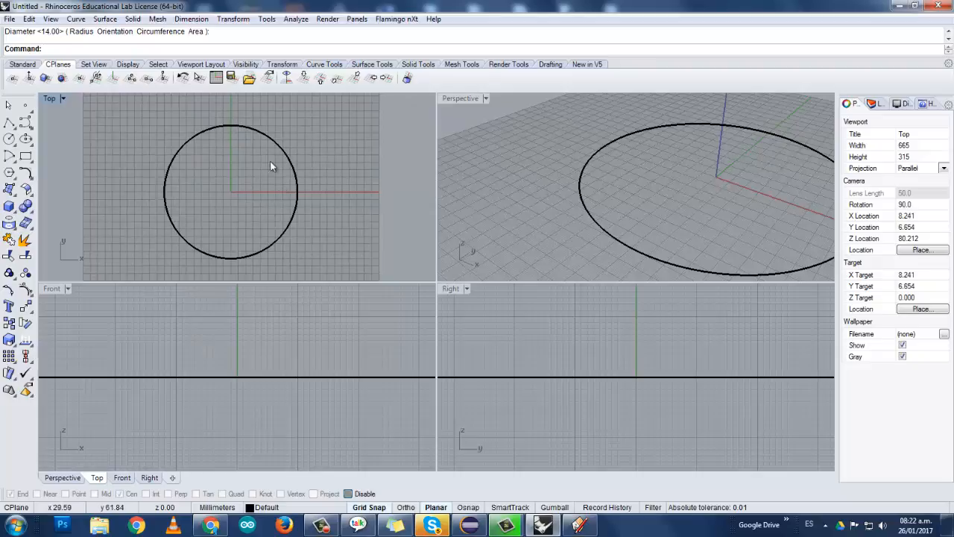
scroll(204, 175, up, 4)
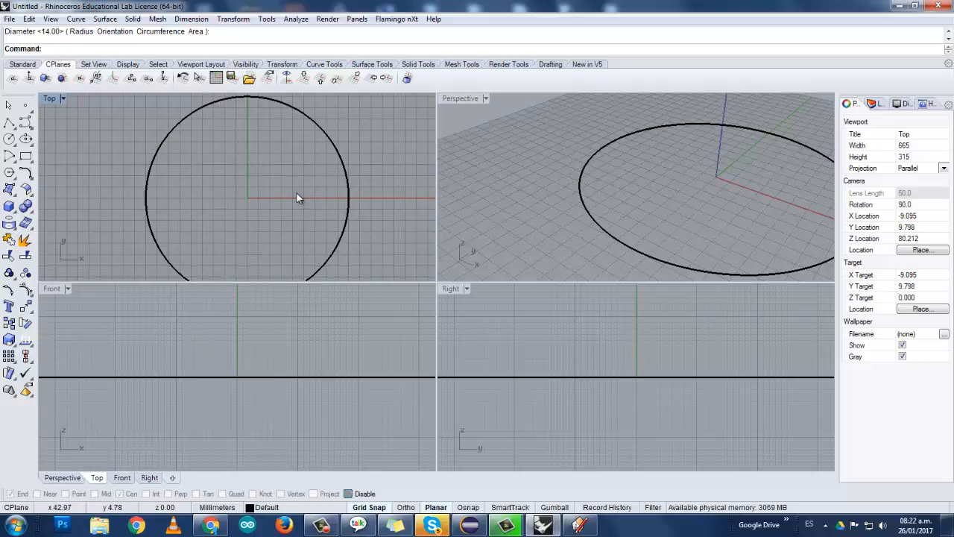
scroll(297, 193, down, 2)
right_drag(280, 211, 284, 199)
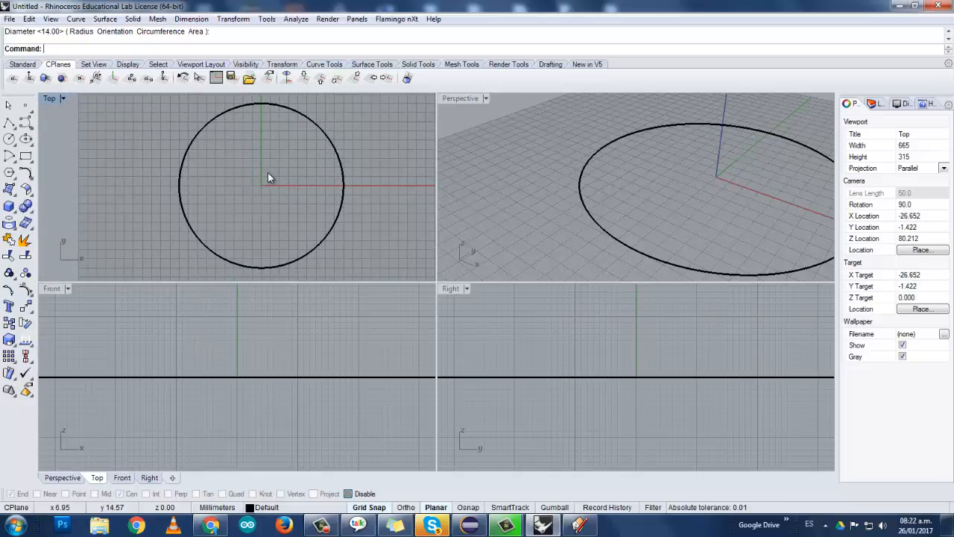
right_drag(268, 173, 252, 177)
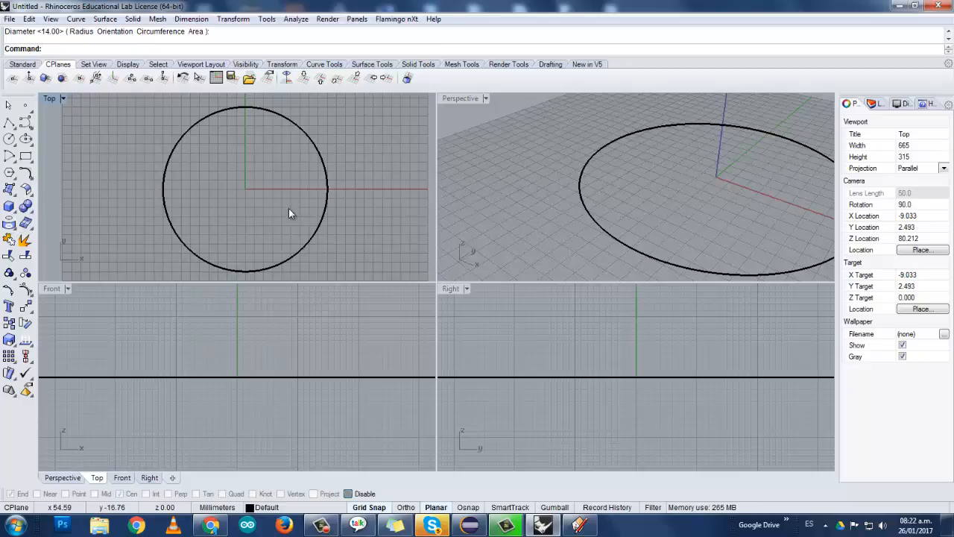
right_drag(258, 205, 277, 201)
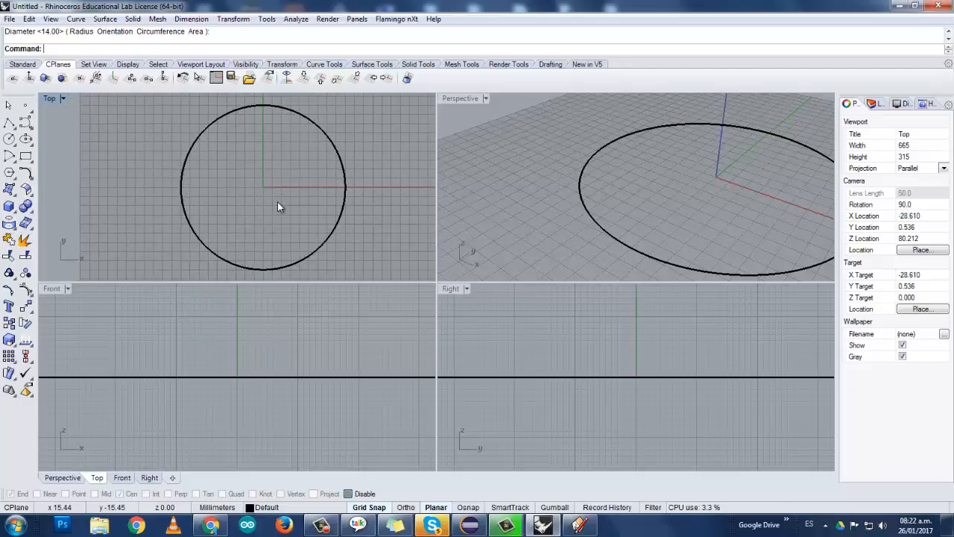
right_drag(277, 201, 264, 201)
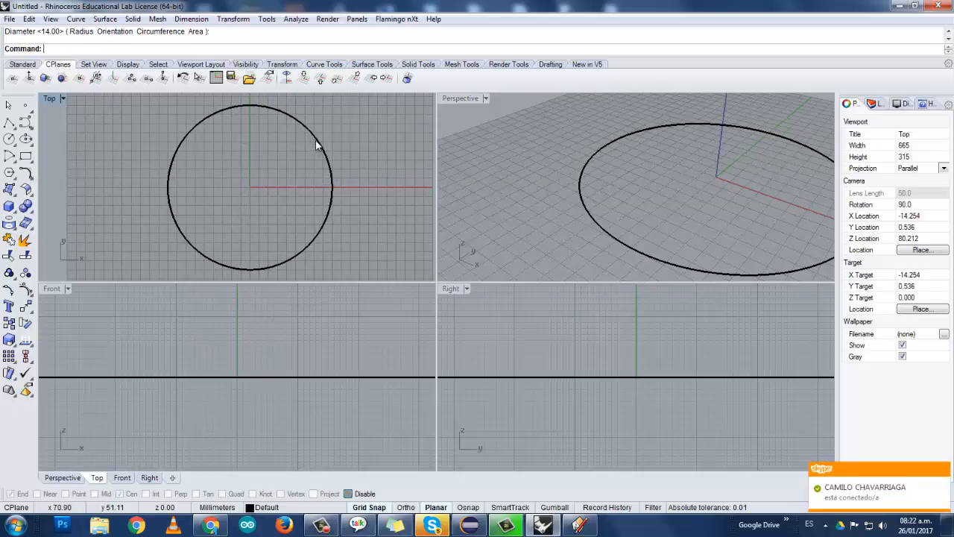
scroll(293, 181, down, 3)
scroll(293, 181, up, 2)
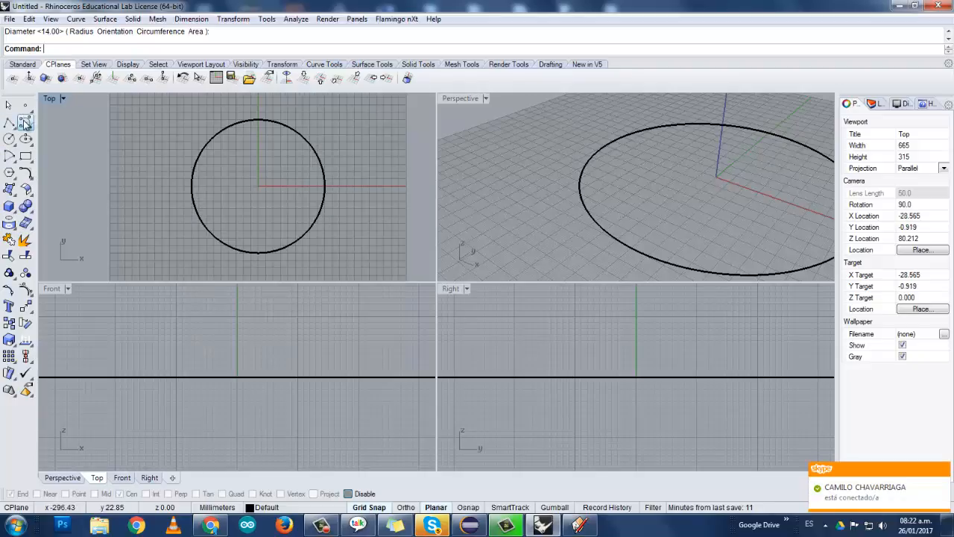
Step: Draw a corner-to-corner square enclosing the circle in the maximized Top viewport, its sides touching the circle, using grid snap
click(26, 158)
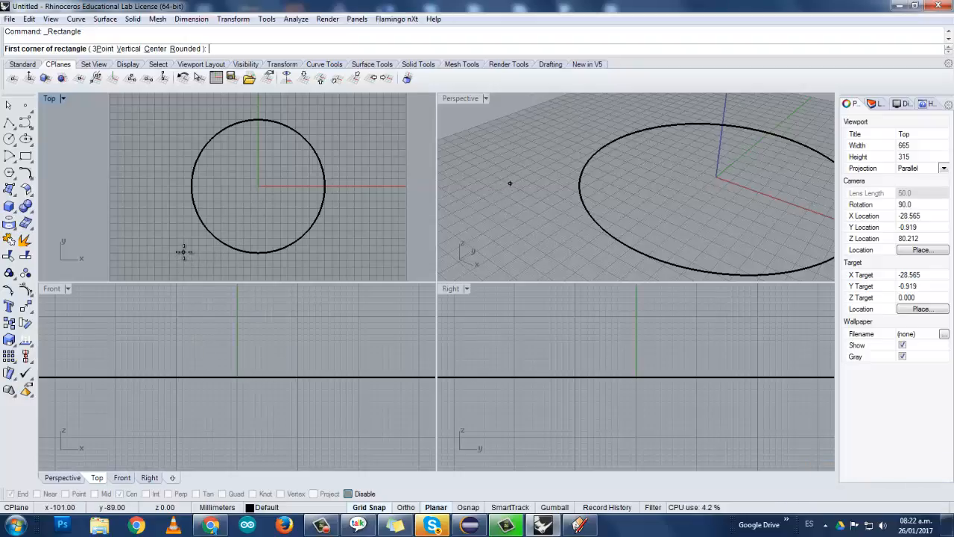
scroll(183, 251, up, 5)
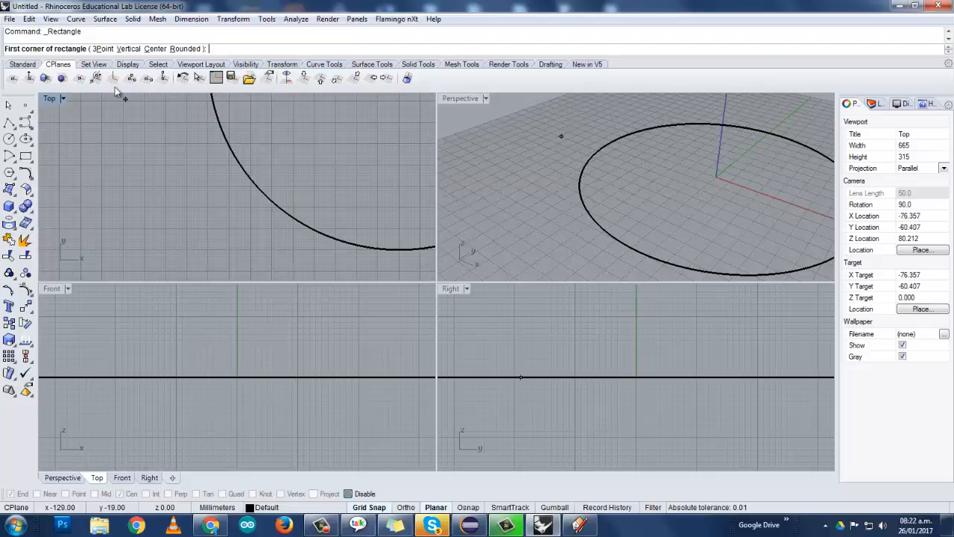
double_click(51, 103)
scroll(266, 159, down, 10)
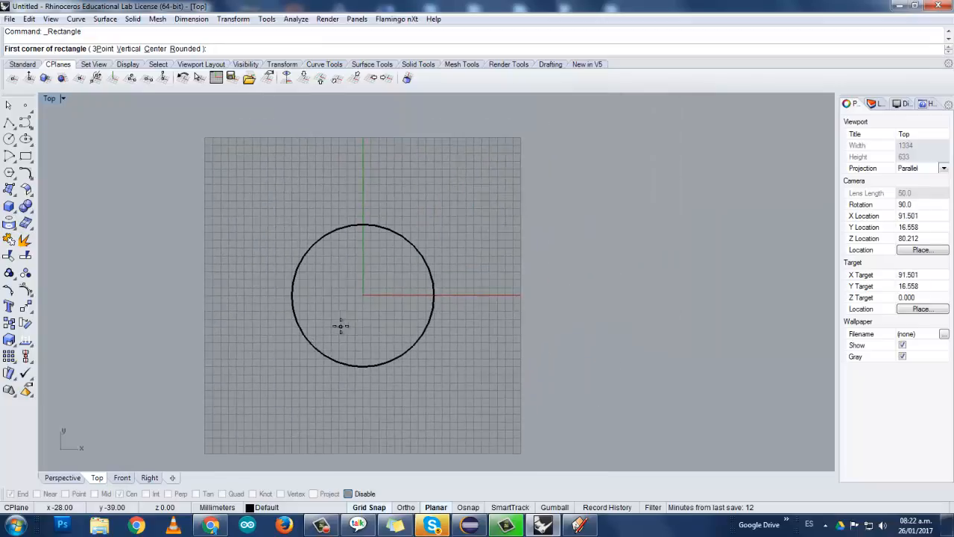
scroll(343, 320, up, 4)
right_drag(344, 319, 367, 309)
scroll(367, 309, down, 2)
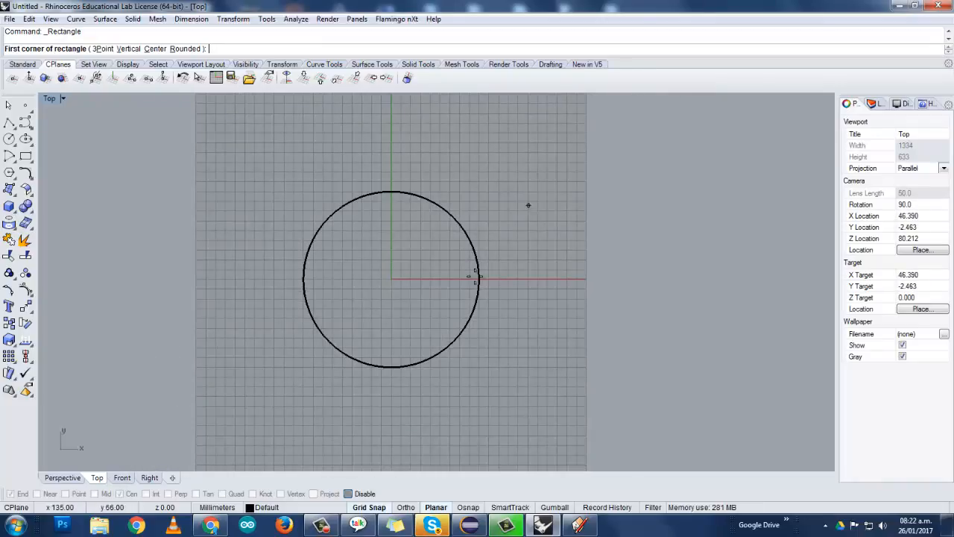
click(302, 366)
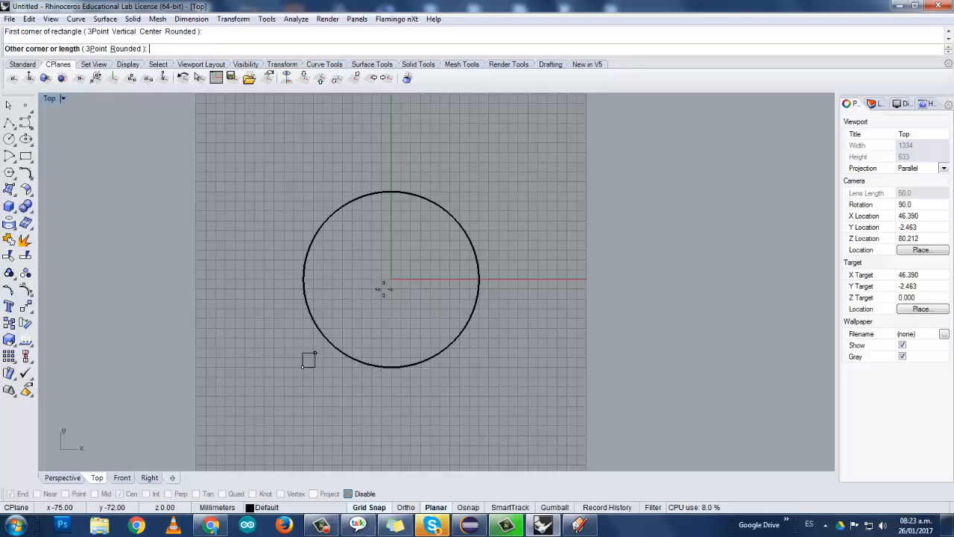
click(480, 191)
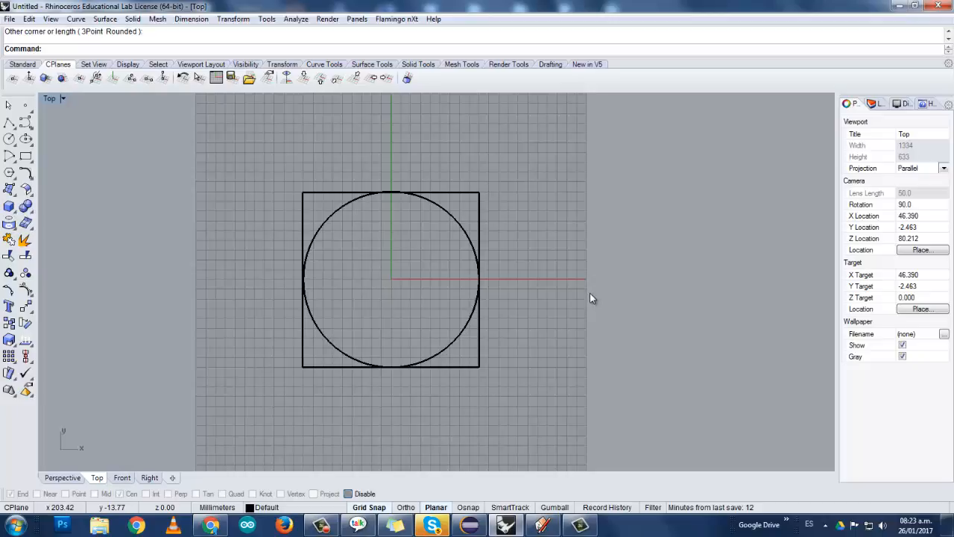
Step: Restore the four-viewport layout and view the square and circle together in the Perspective viewport
scroll(428, 264, up, 2)
scroll(422, 266, down, 4)
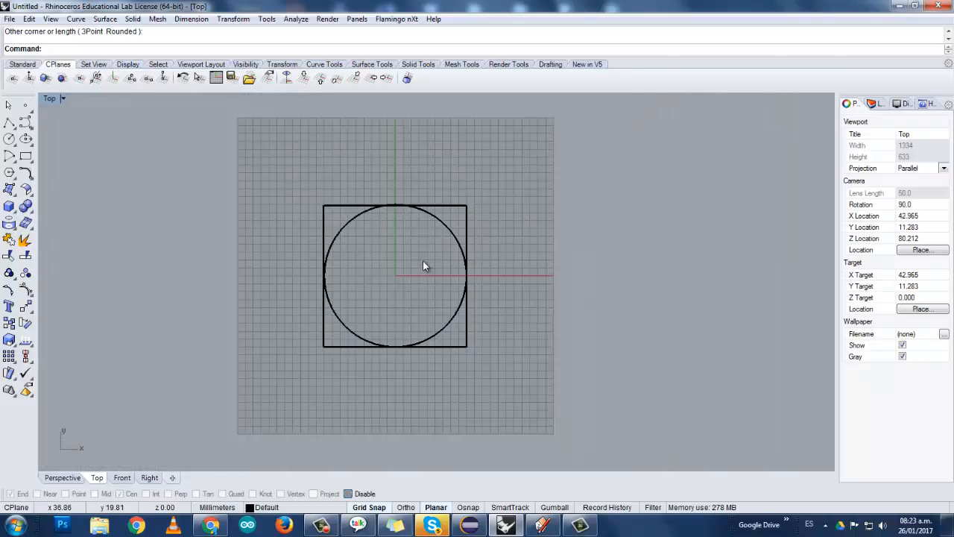
right_drag(423, 261, 444, 257)
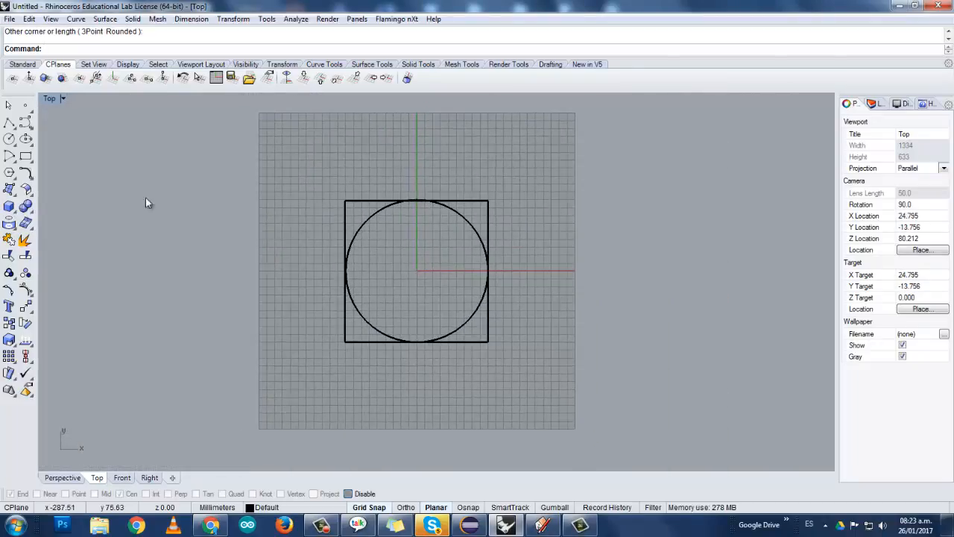
double_click(48, 99)
right_drag(678, 196, 550, 183)
click(293, 188)
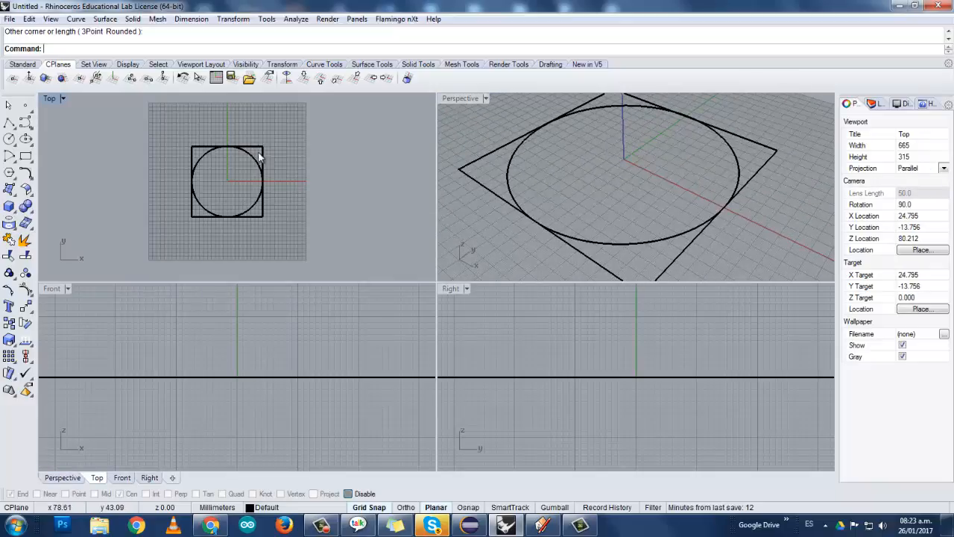
Step: Delete the circle inside the square
scroll(218, 199, up, 4)
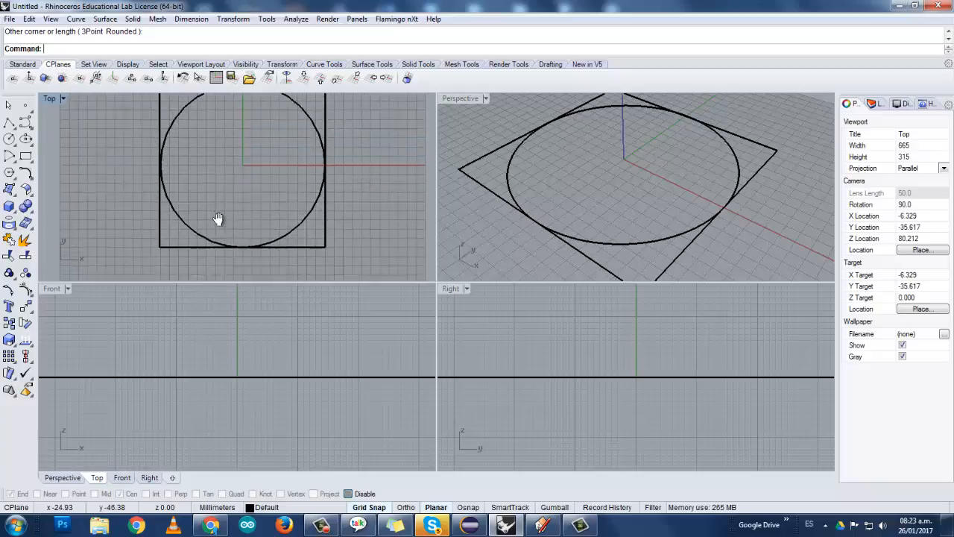
click(292, 132)
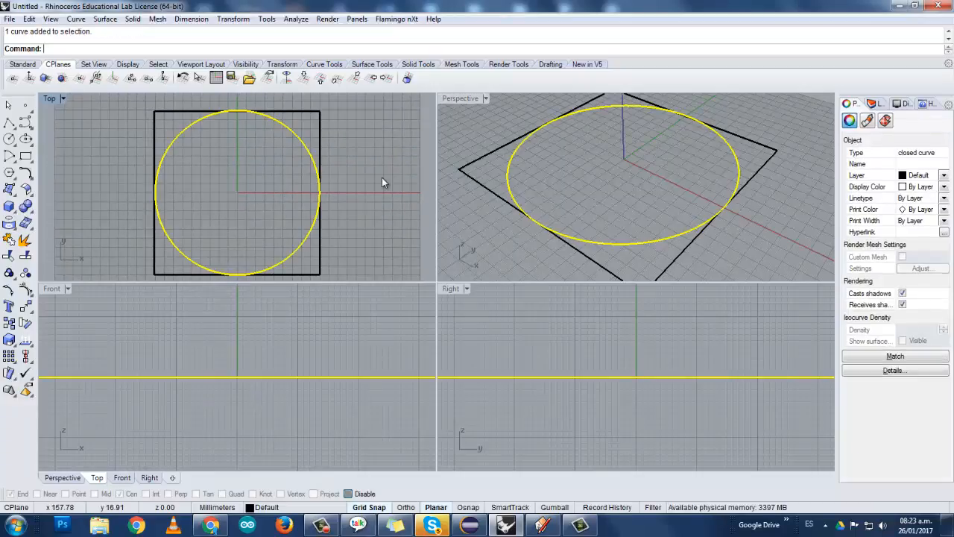
key(Delete)
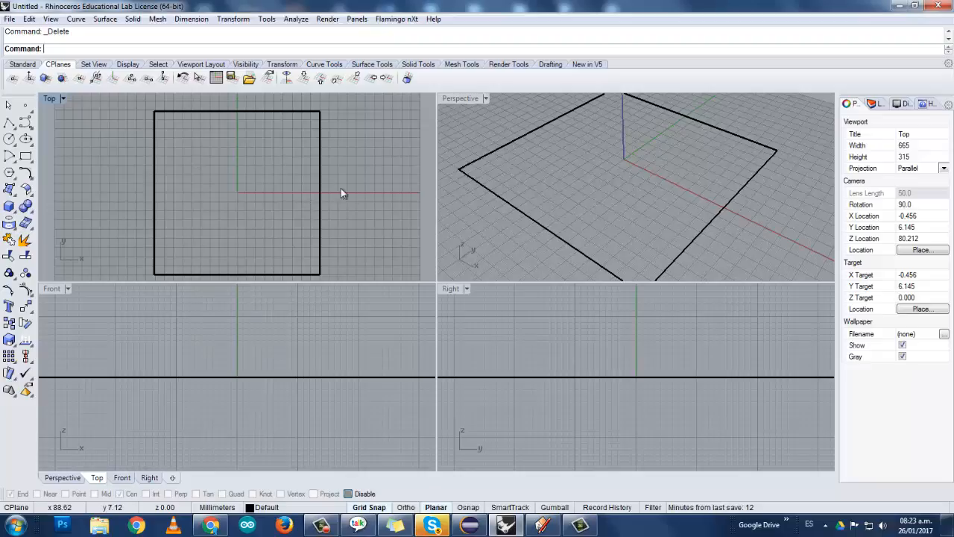
Step: Extrude the square curve straight as a solid with a distance of 3 mm
right_drag(525, 166, 505, 242)
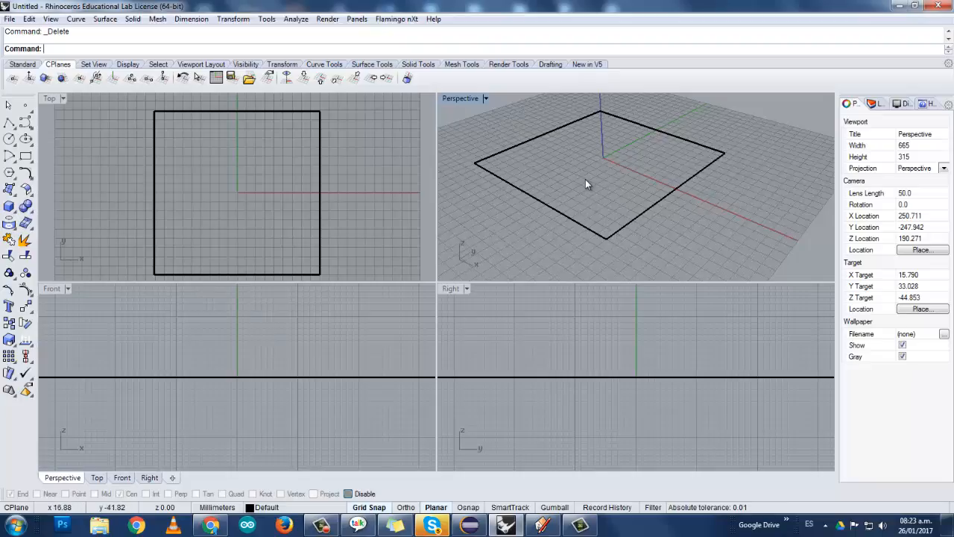
right_drag(585, 179, 648, 174)
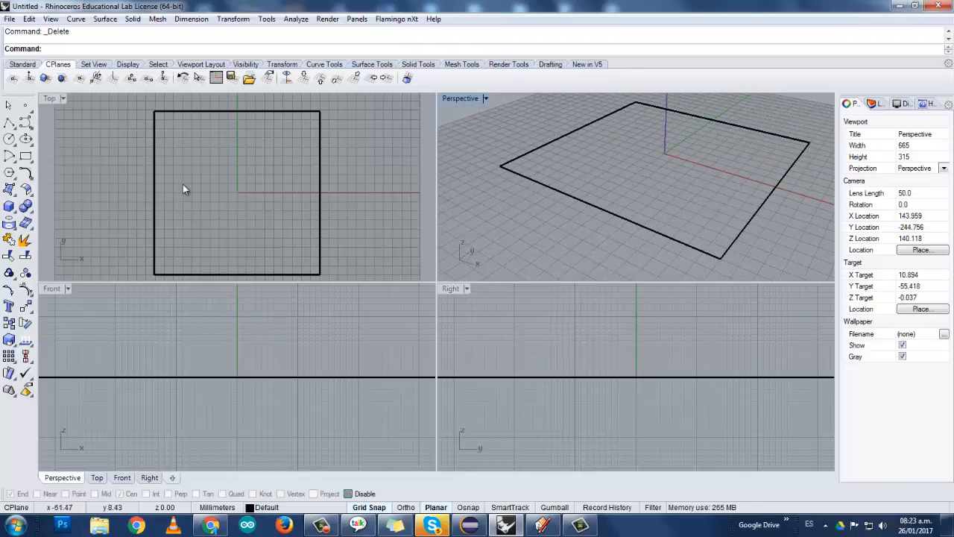
scroll(182, 189, down, 2)
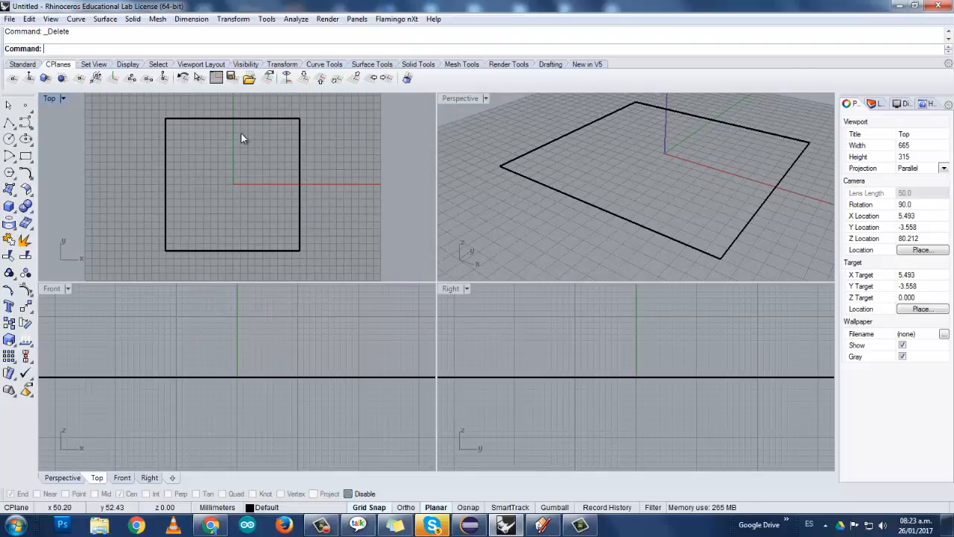
click(133, 20)
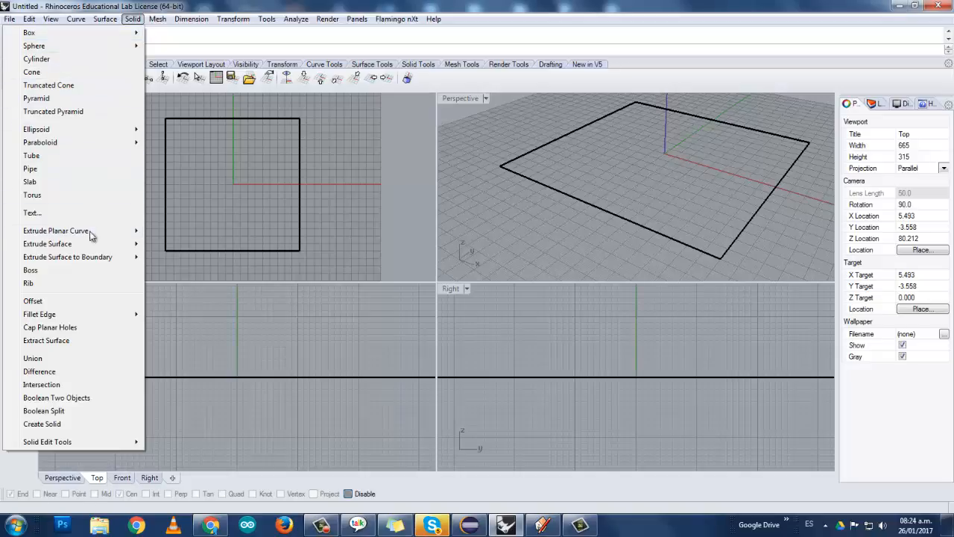
mouse_move(79, 235)
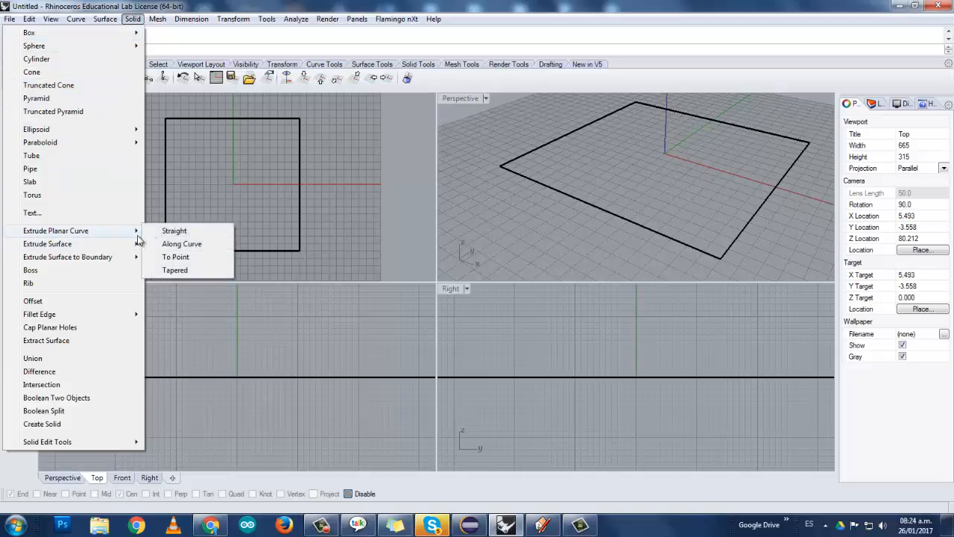
click(172, 231)
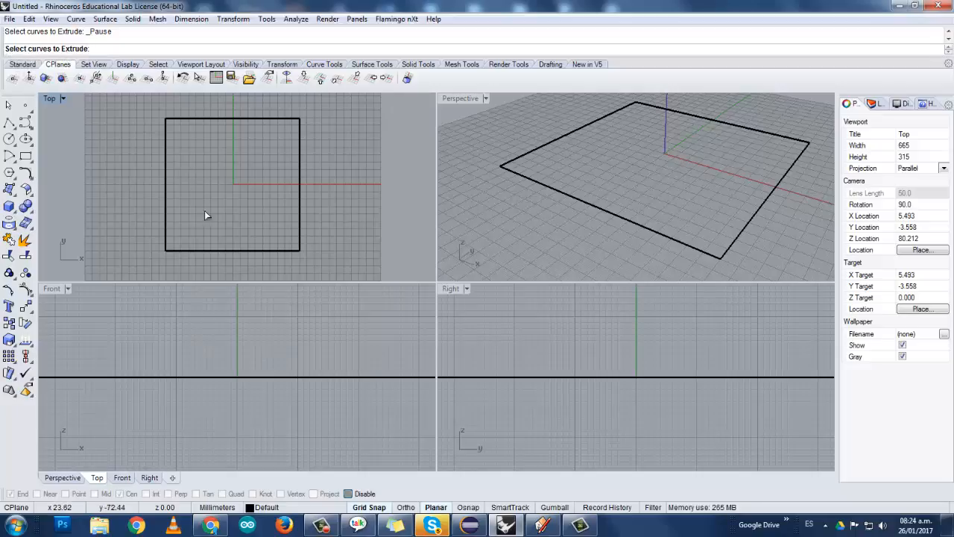
click(210, 119)
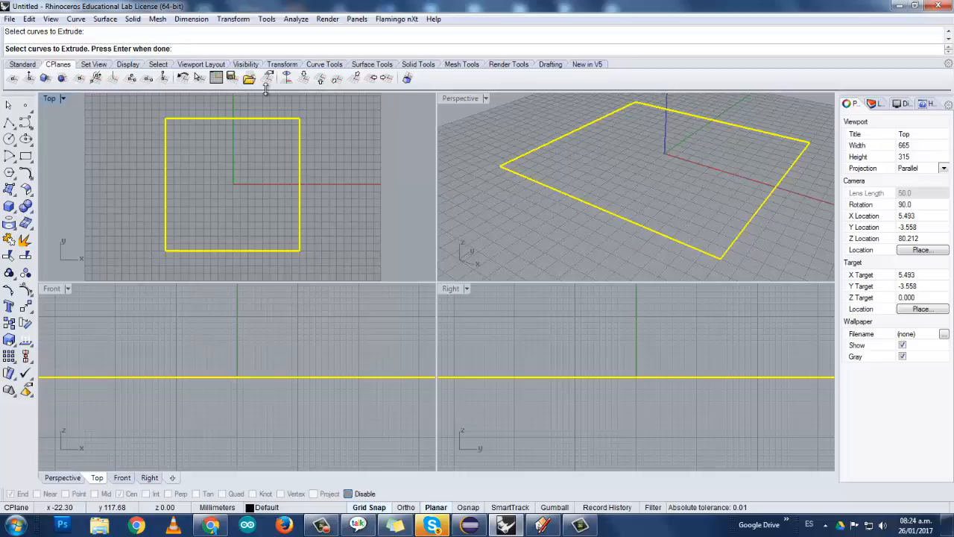
key(Return)
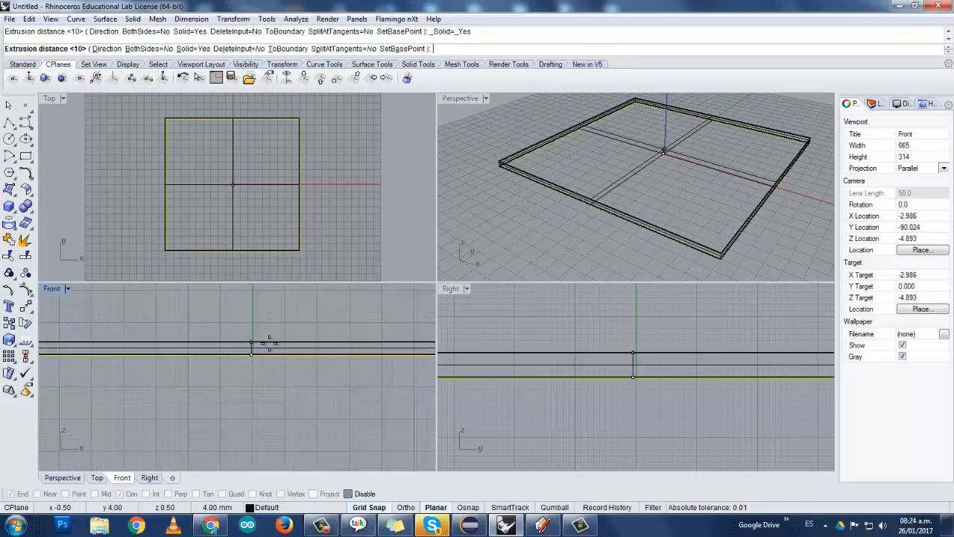
mouse_move(269, 337)
right_down()
mouse_move(230, 346)
mouse_move(218, 372)
mouse_move(276, 351)
right_up()
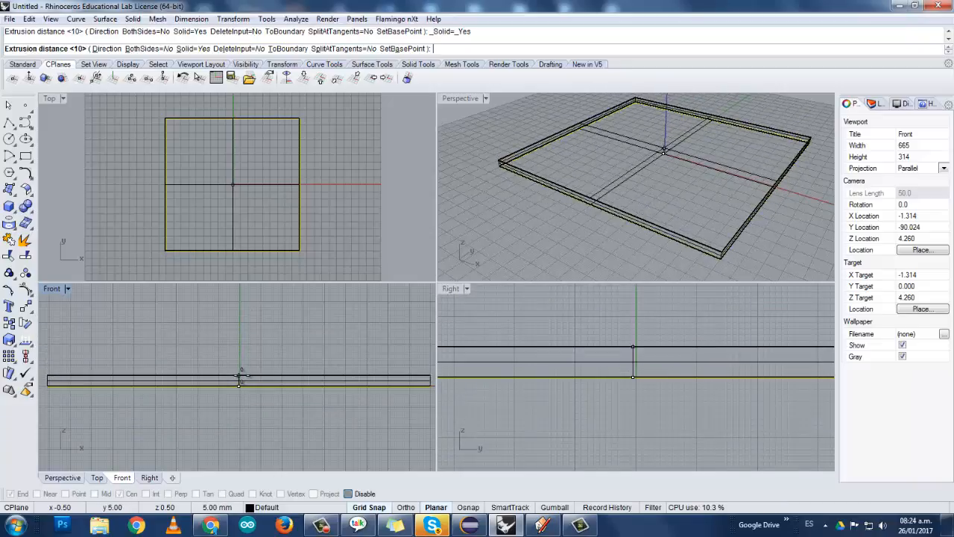
scroll(240, 372, up, 4)
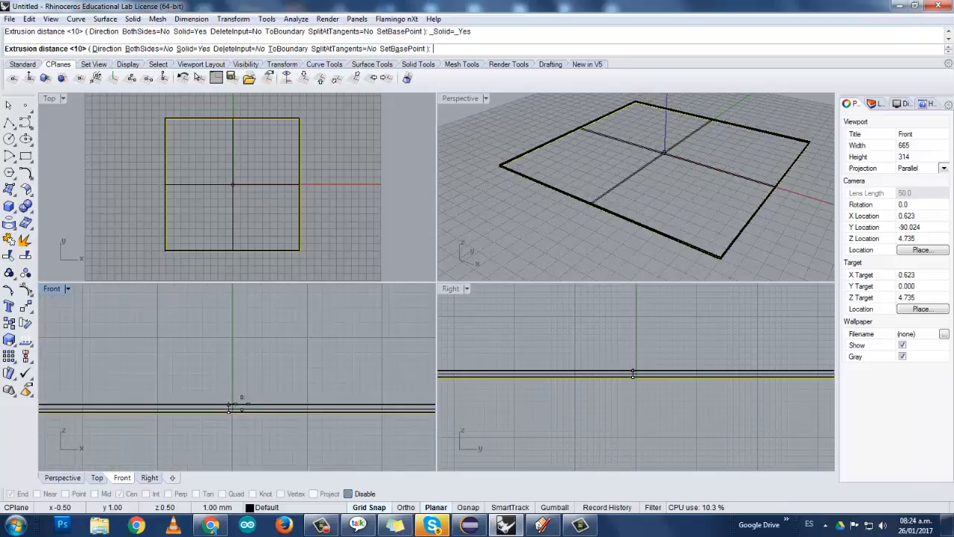
scroll(237, 415, up, 2)
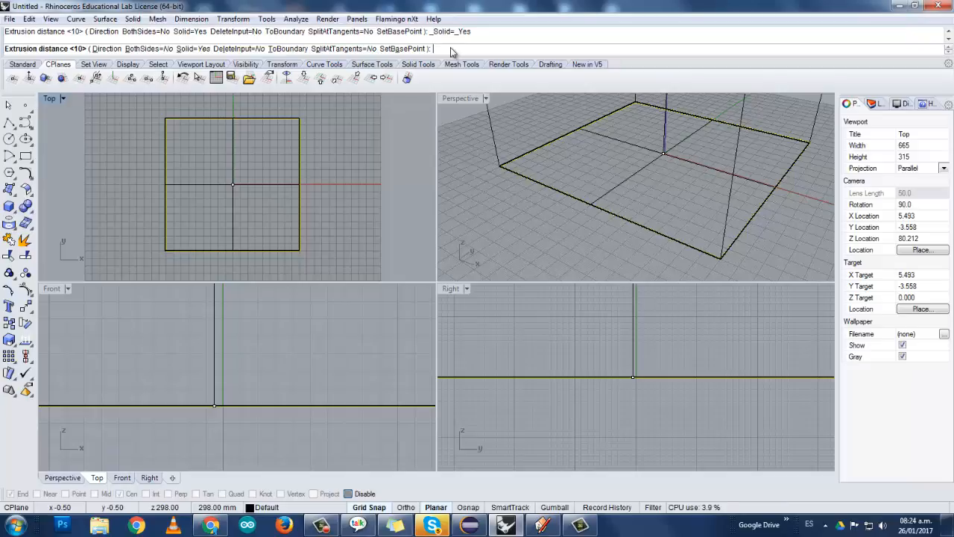
key(Return)
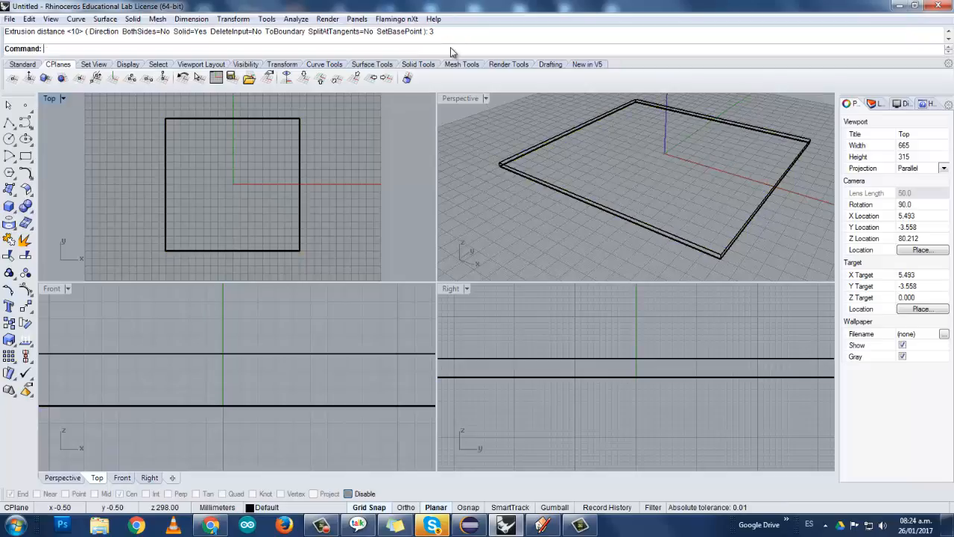
Step: Examine the extruded plate's thickness and shape in the Front and Perspective viewports
scroll(598, 214, up, 2)
scroll(576, 181, down, 2)
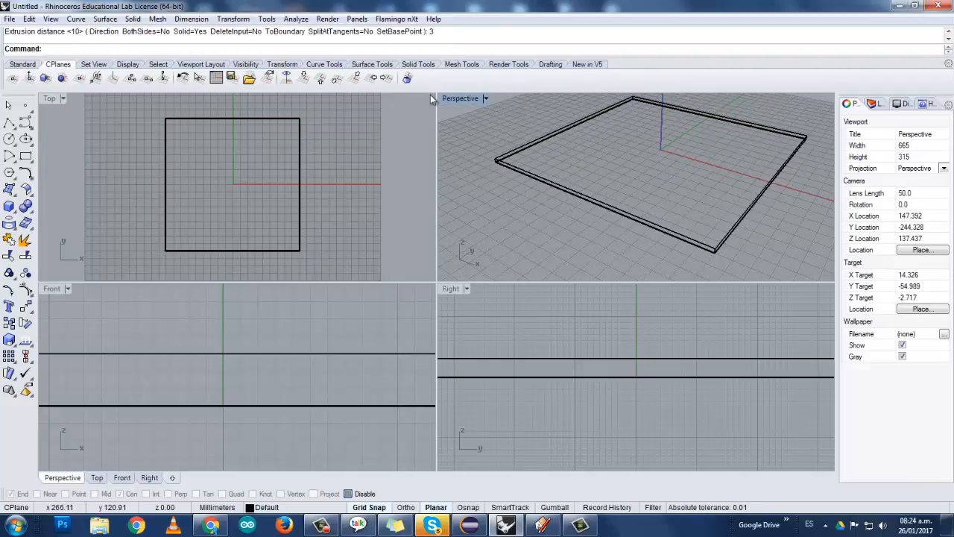
scroll(666, 230, up, 3)
scroll(602, 246, down, 3)
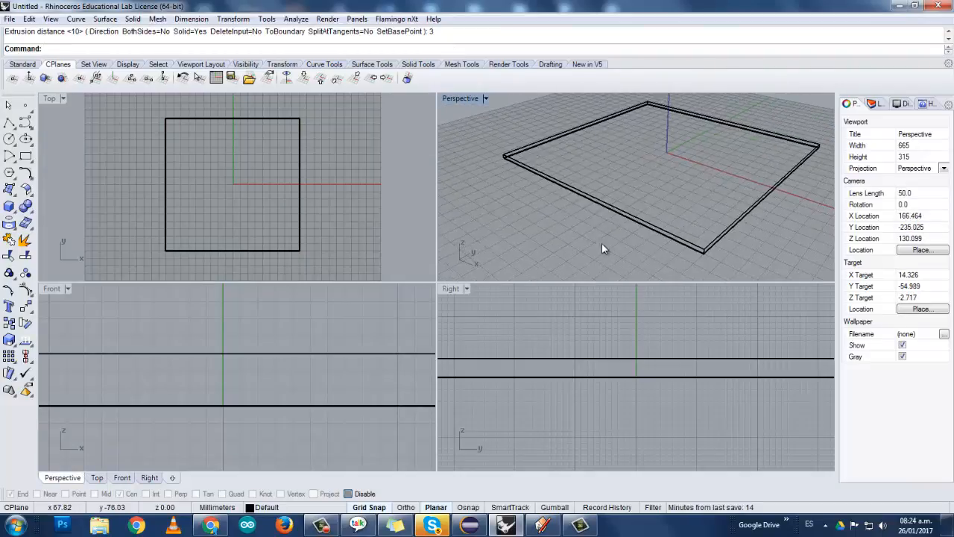
scroll(290, 361, down, 2)
scroll(288, 358, down, 4)
scroll(247, 375, up, 2)
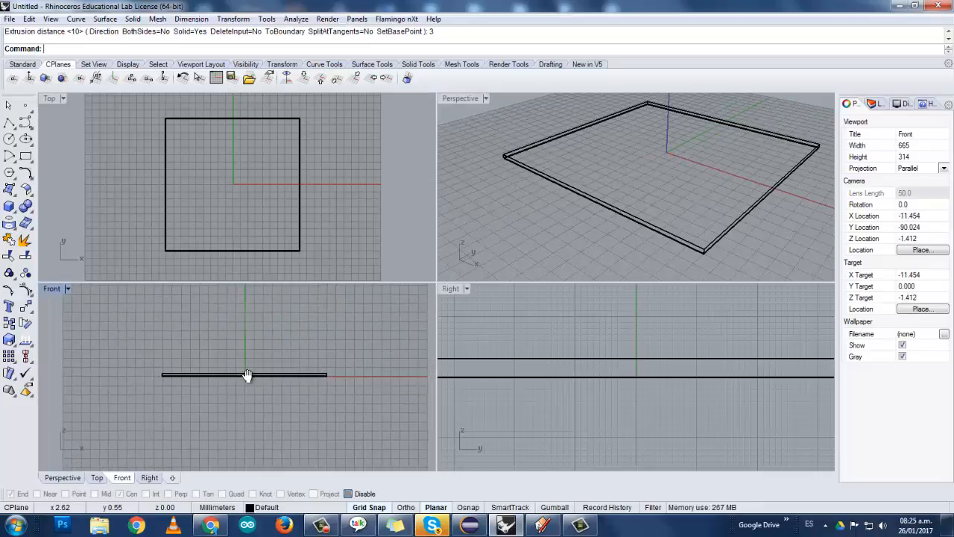
scroll(670, 161, down, 3)
scroll(654, 181, up, 4)
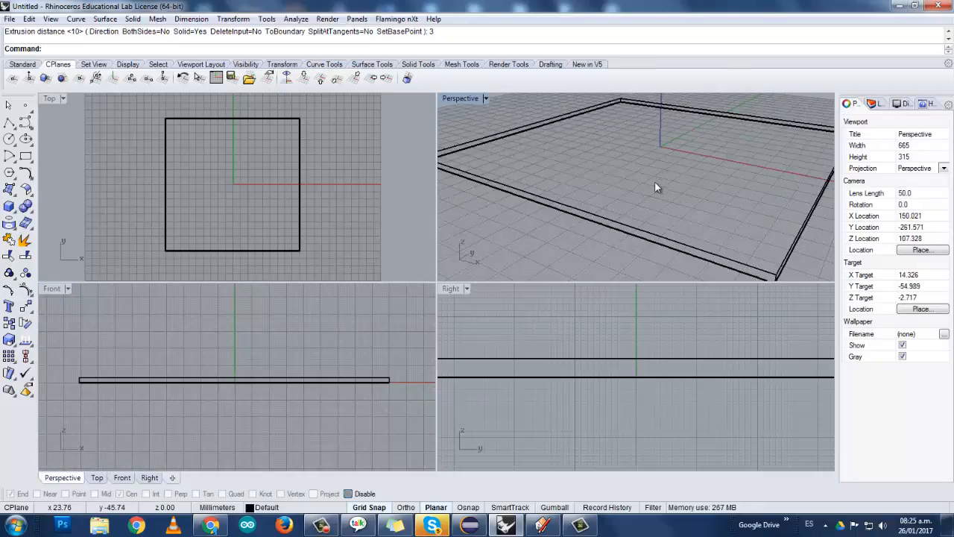
scroll(655, 184, down, 1)
right_drag(656, 183, 546, 166)
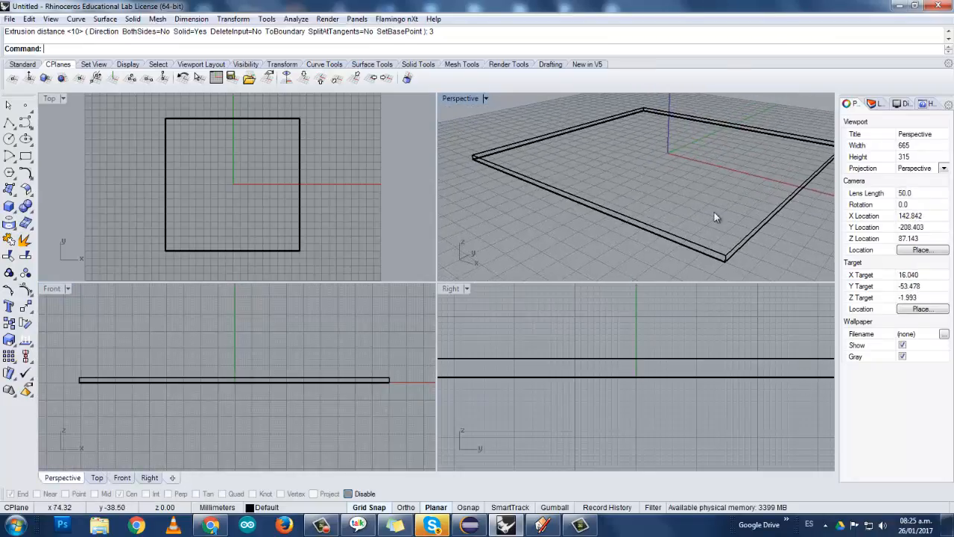
right_drag(714, 212, 648, 213)
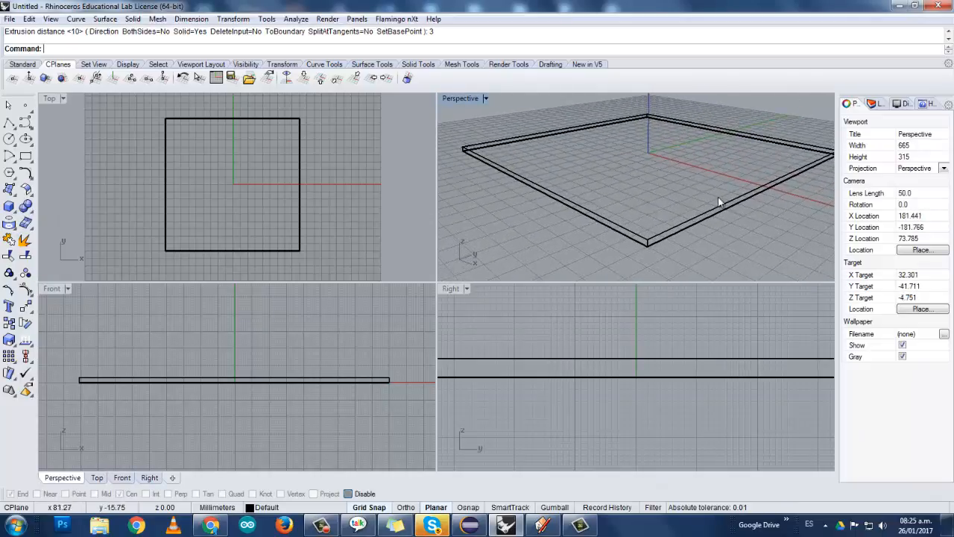
right_drag(588, 169, 521, 139)
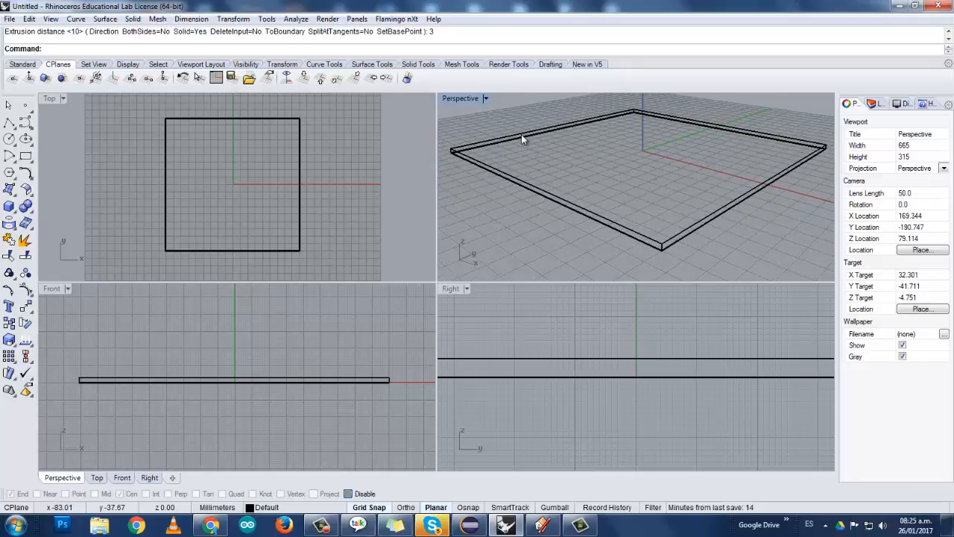
Step: Switch the Perspective viewport to Ghosted display and inspect the plate from several angles
click(462, 98)
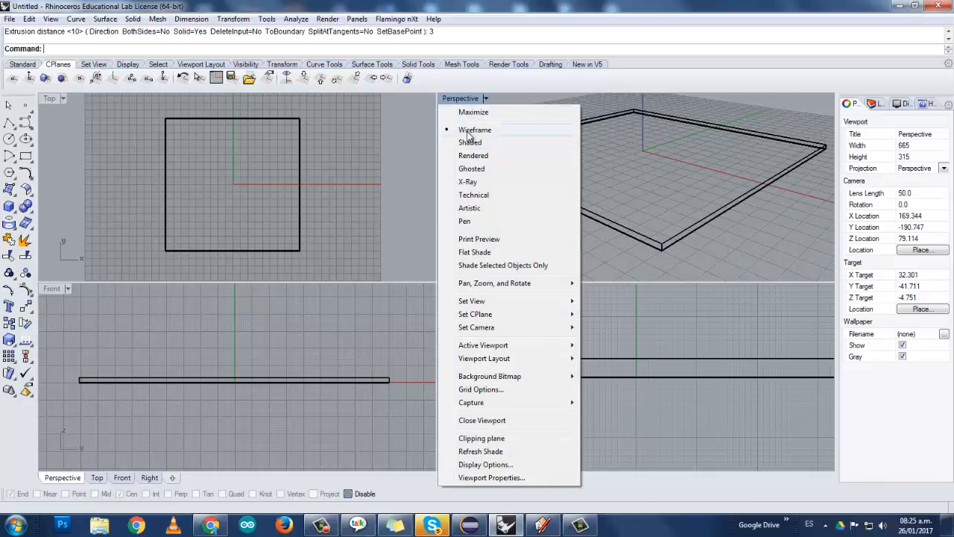
click(469, 171)
mouse_move(514, 214)
right_down()
mouse_move(524, 162)
mouse_move(535, 172)
mouse_move(517, 202)
mouse_move(501, 203)
right_up()
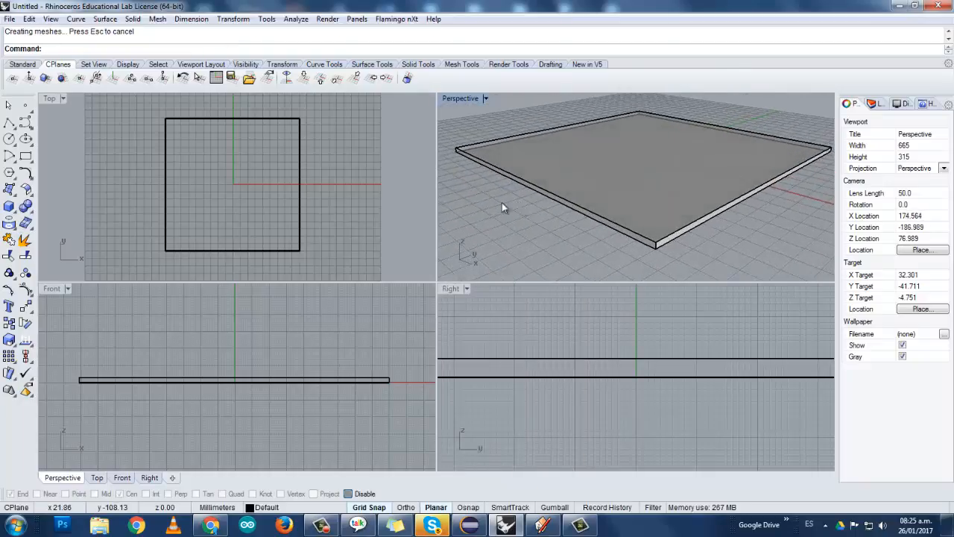
double_click(470, 100)
right_drag(455, 227, 469, 294)
double_click(61, 100)
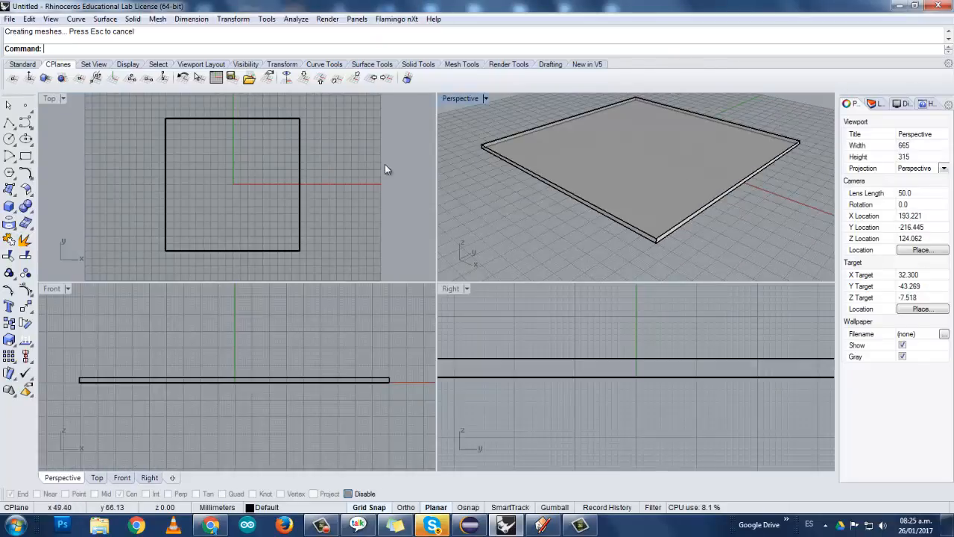
right_drag(640, 173, 625, 198)
right_drag(578, 231, 589, 230)
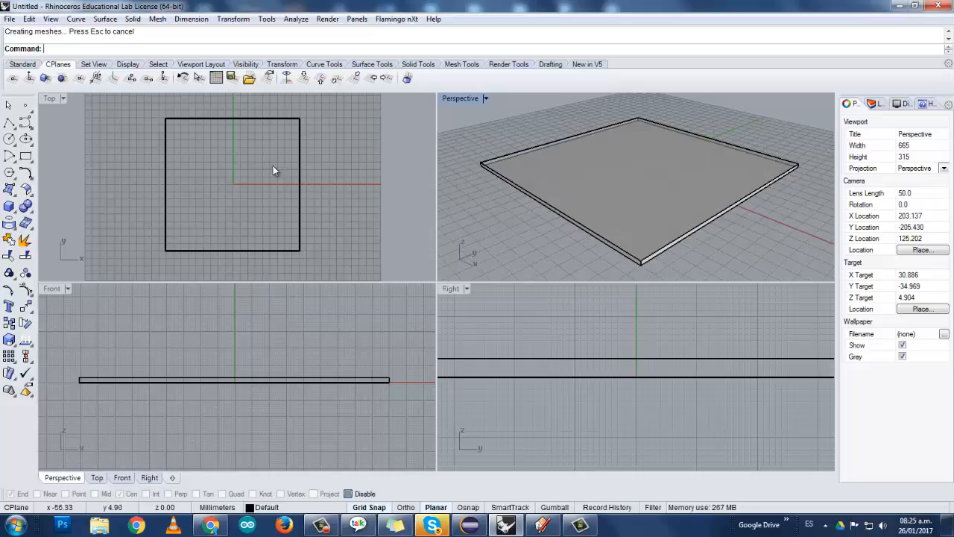
right_drag(716, 246, 538, 225)
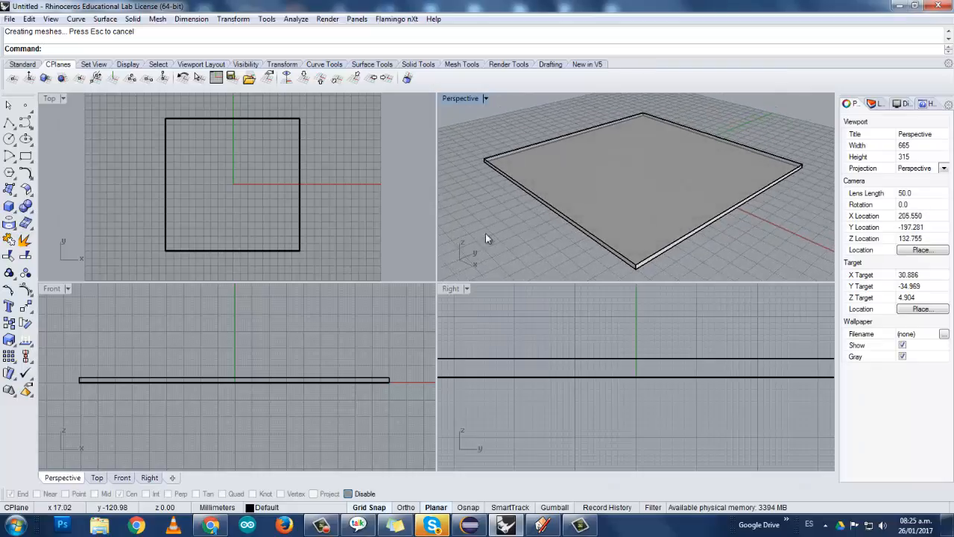
Step: Delete the original square curve and the extruded plate
click(299, 222)
key(Escape)
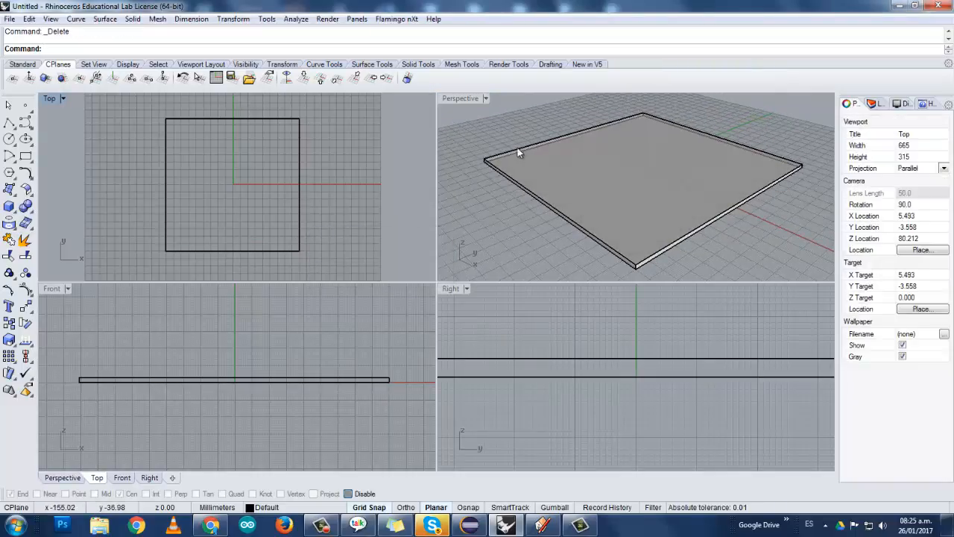
click(677, 210)
key(Delete)
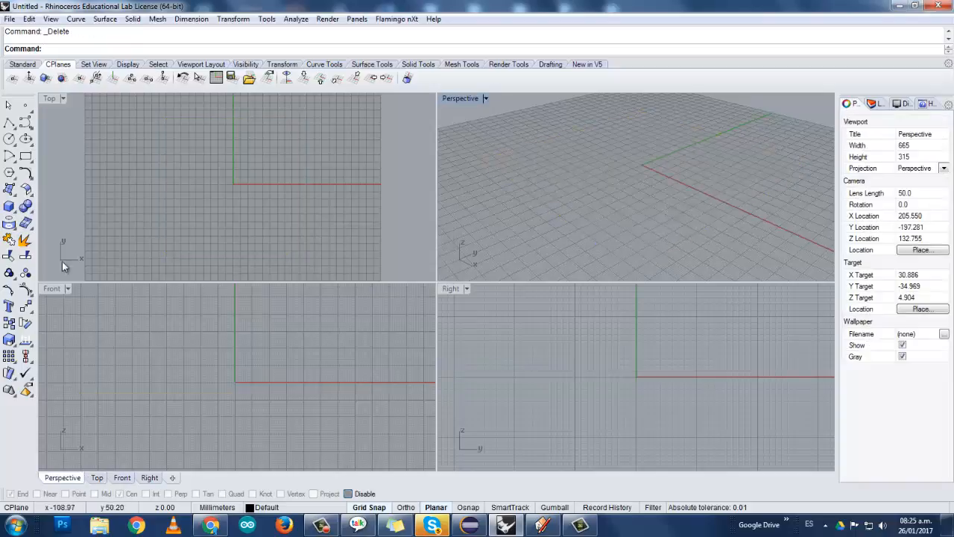
Step: Maximize the Top viewport and frame it closely around the origin
scroll(133, 187, up, 4)
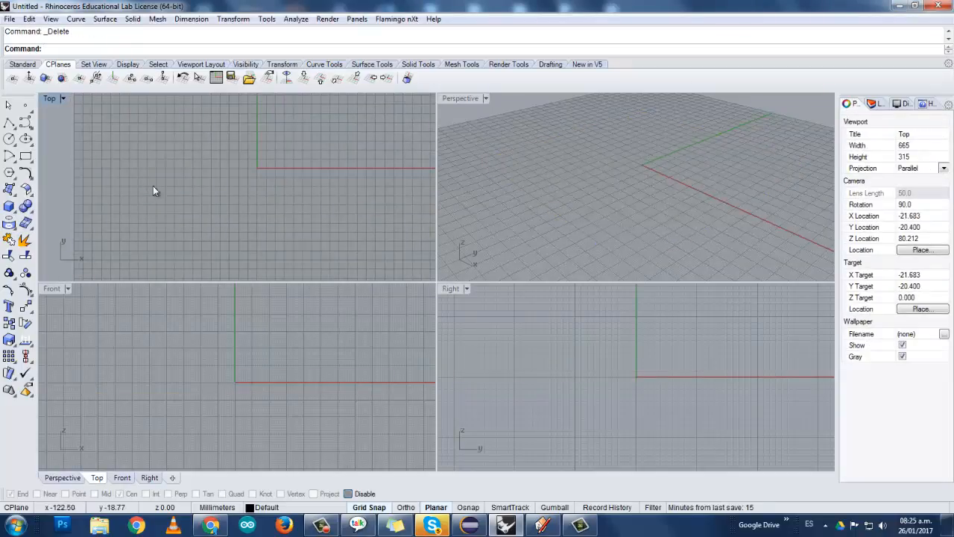
scroll(221, 159, up, 5)
double_click(49, 98)
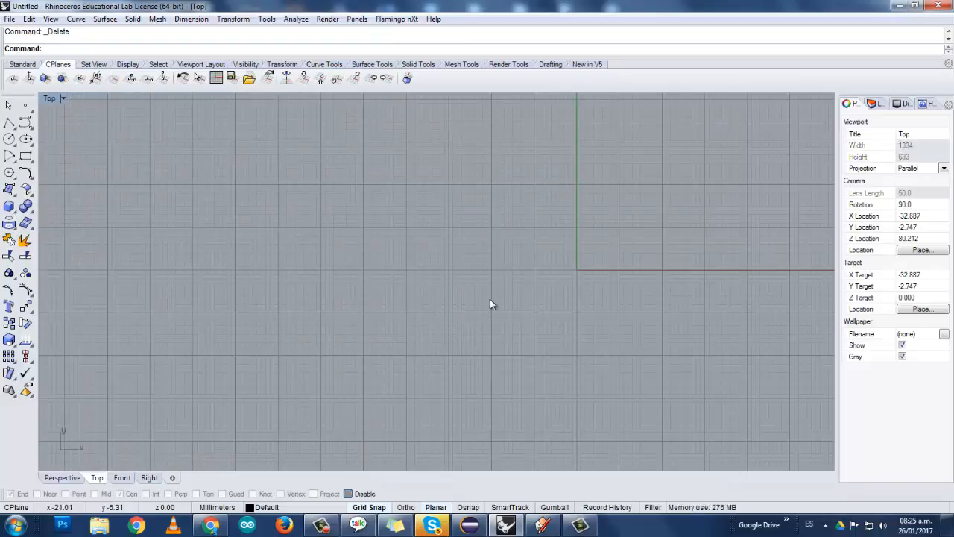
right_drag(542, 292, 446, 303)
scroll(439, 318, up, 2)
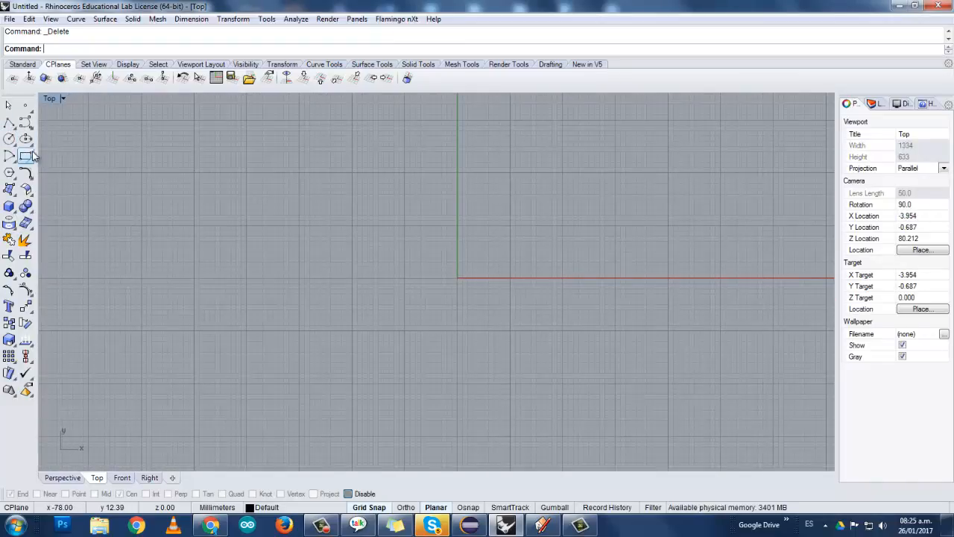
Step: Start a polyline in the Top viewport at (-20,-20) and continue it through (40,-20) and (40,0) to (20,0)
click(9, 124)
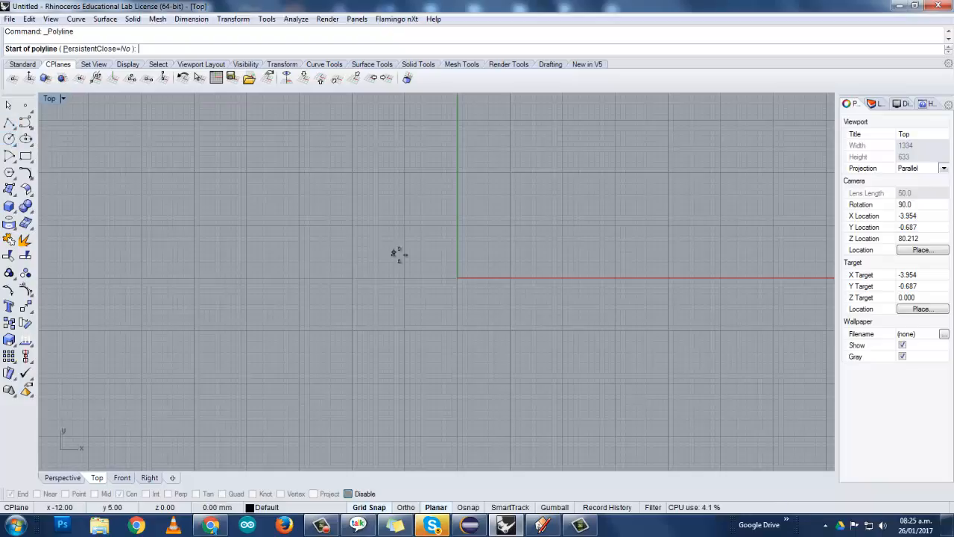
right_drag(429, 325, 423, 266)
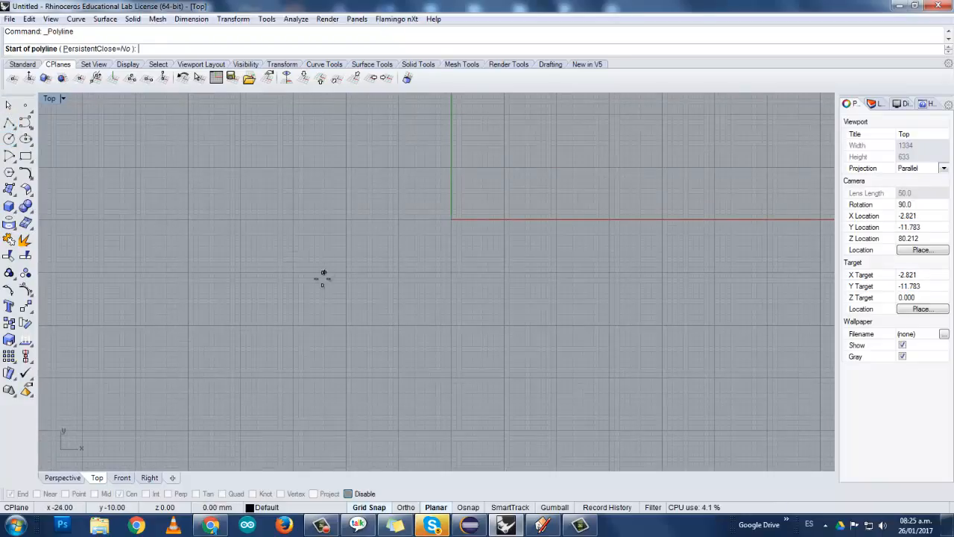
scroll(360, 294, down, 6)
scroll(346, 290, up, 10)
right_drag(344, 292, 272, 339)
click(294, 374)
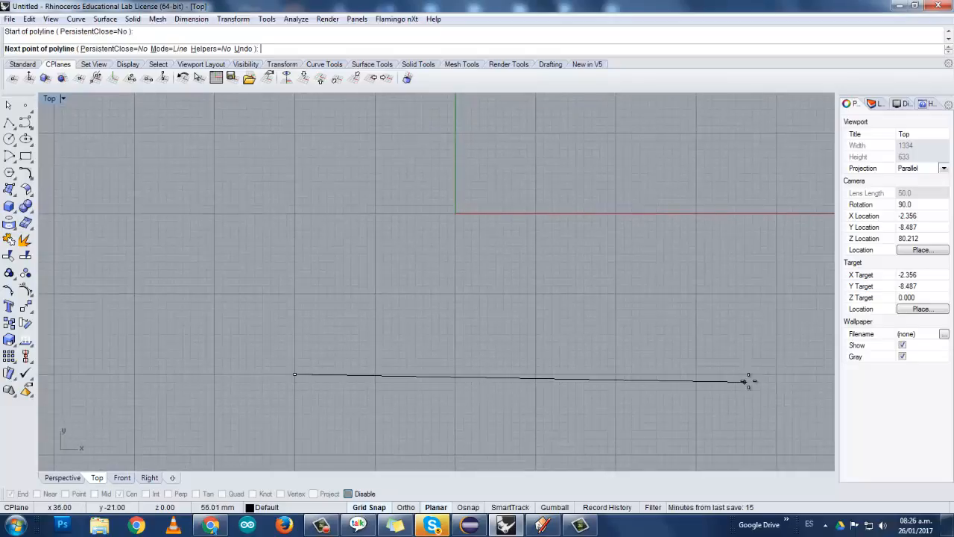
click(776, 374)
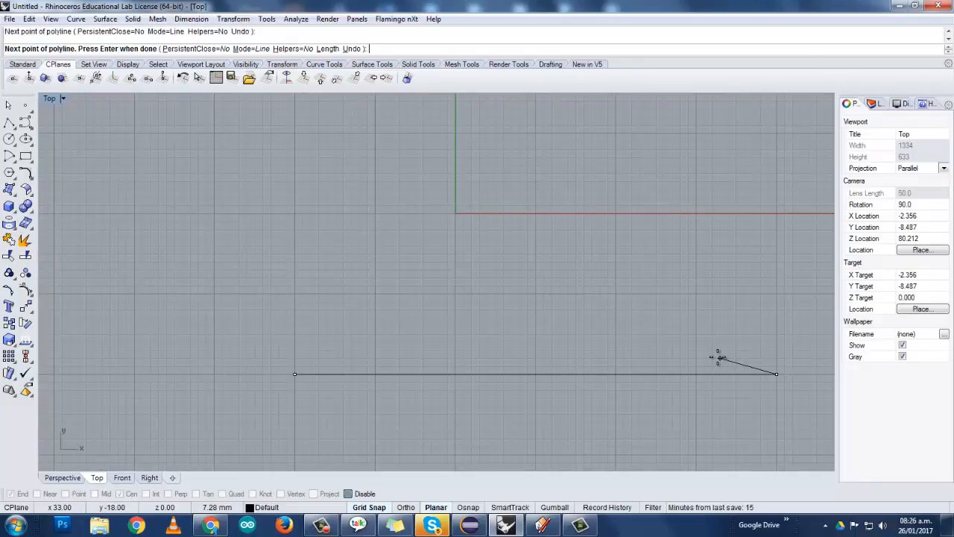
click(776, 214)
click(616, 213)
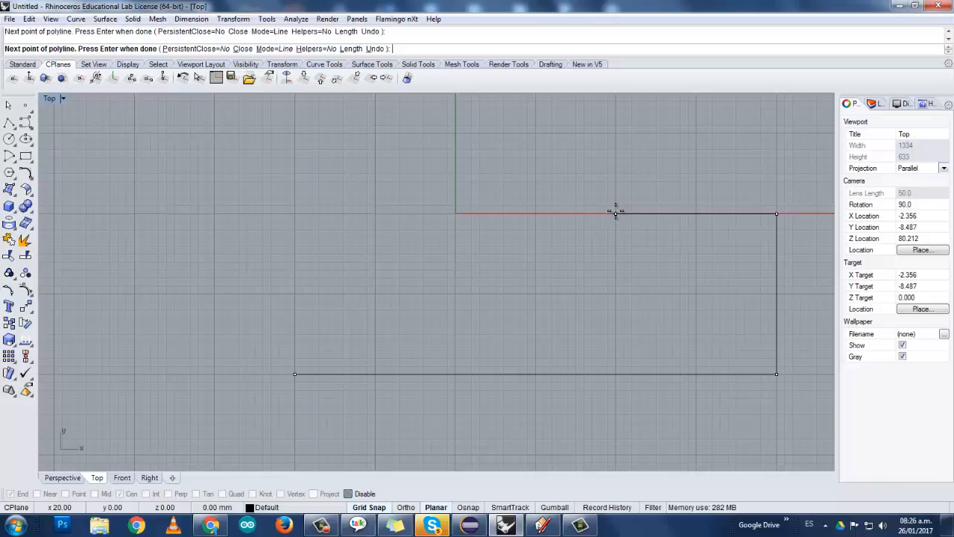
Step: Continue the polyline through (20,30) and (40,30) to the arrow tip at (0,60) on the Y axis
scroll(616, 213, down, 12)
right_drag(616, 213, 592, 320)
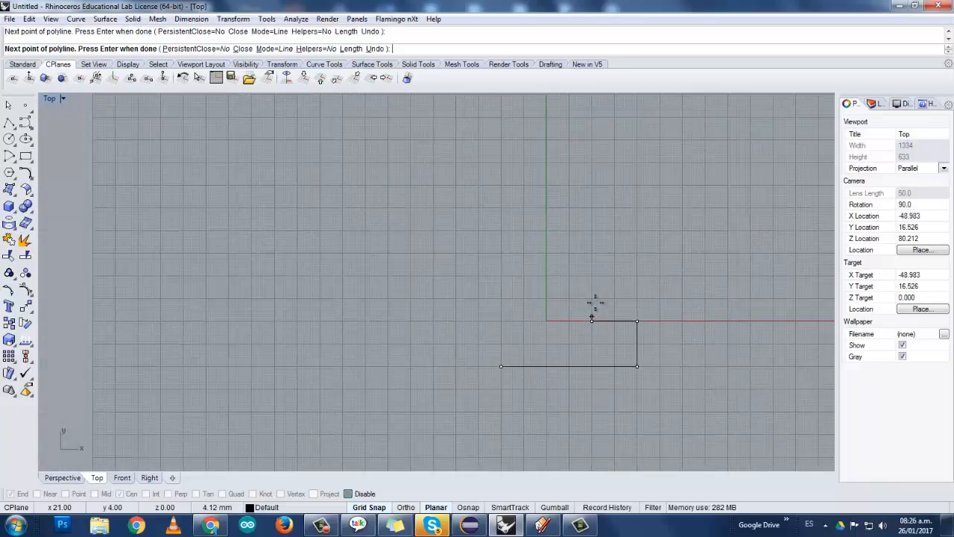
scroll(589, 258, up, 5)
click(594, 248)
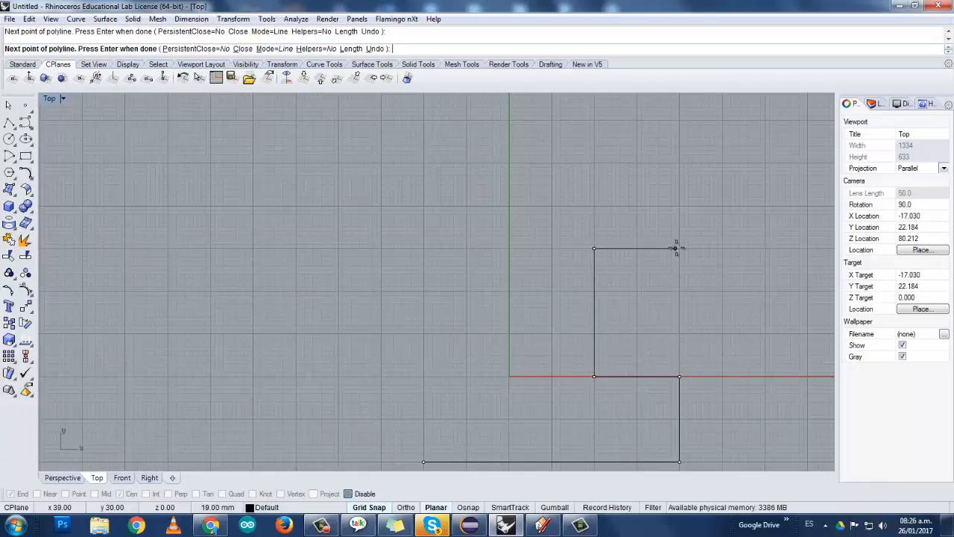
click(679, 249)
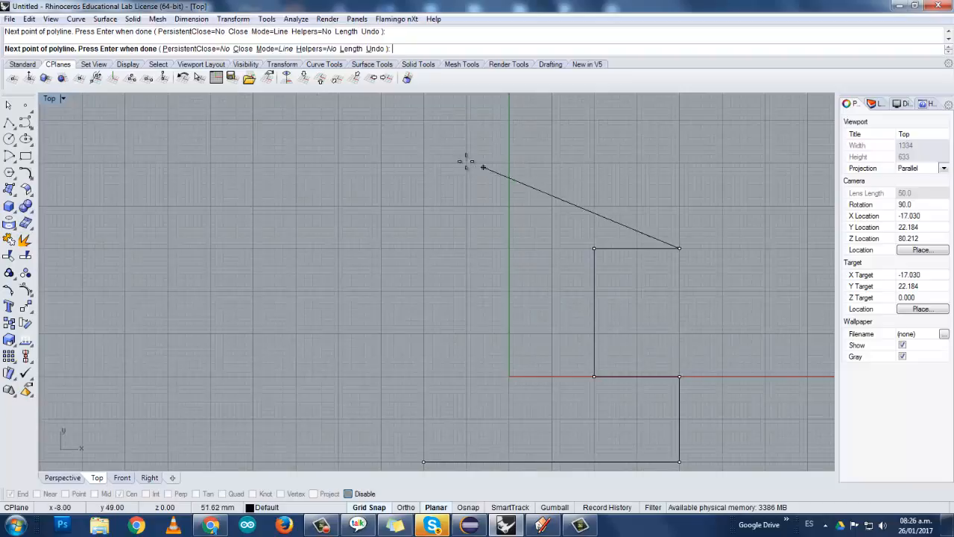
click(509, 120)
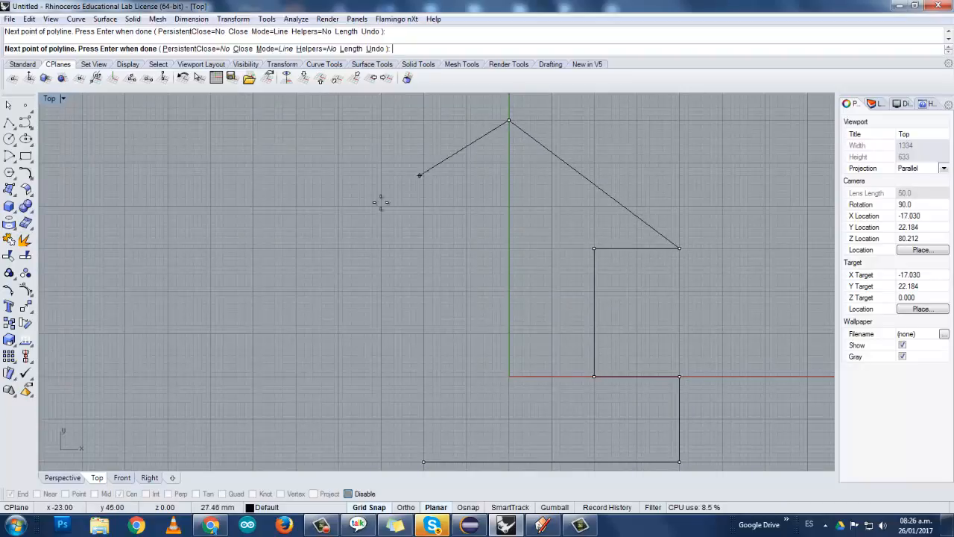
click(382, 247)
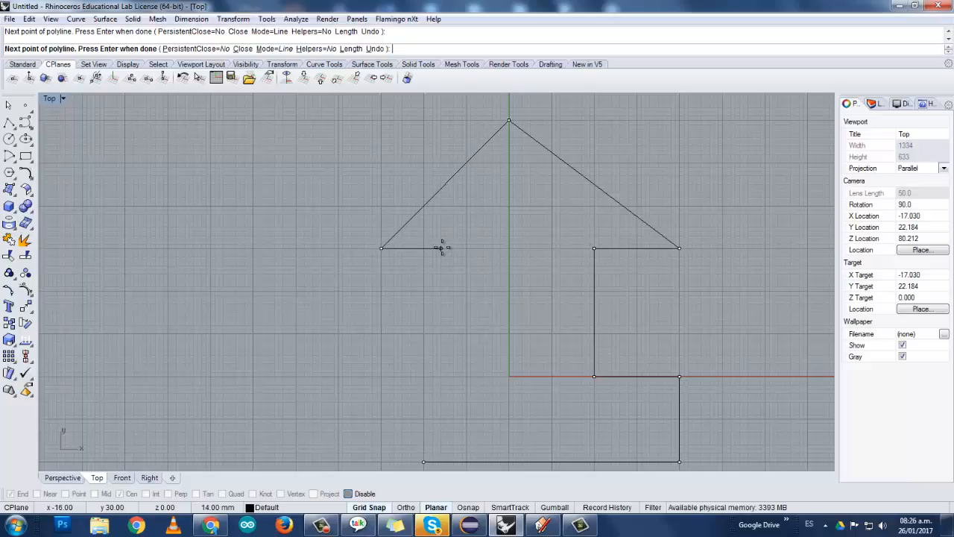
key(u)
key(Return)
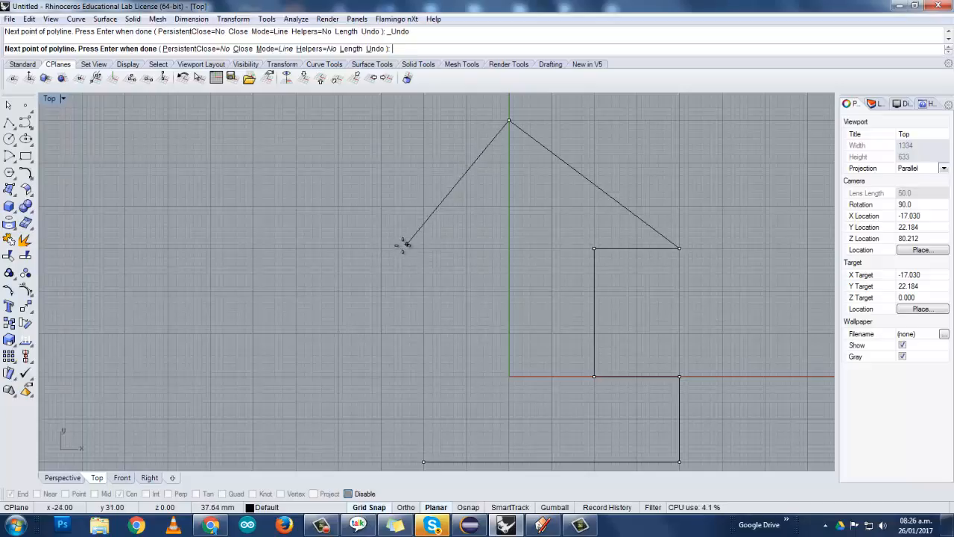
Step: Complete the arrow profile through (-40,30), (-20,30), (-20,0), (-40,0) and (-40,-20), closing it at the polyline's start point
click(339, 247)
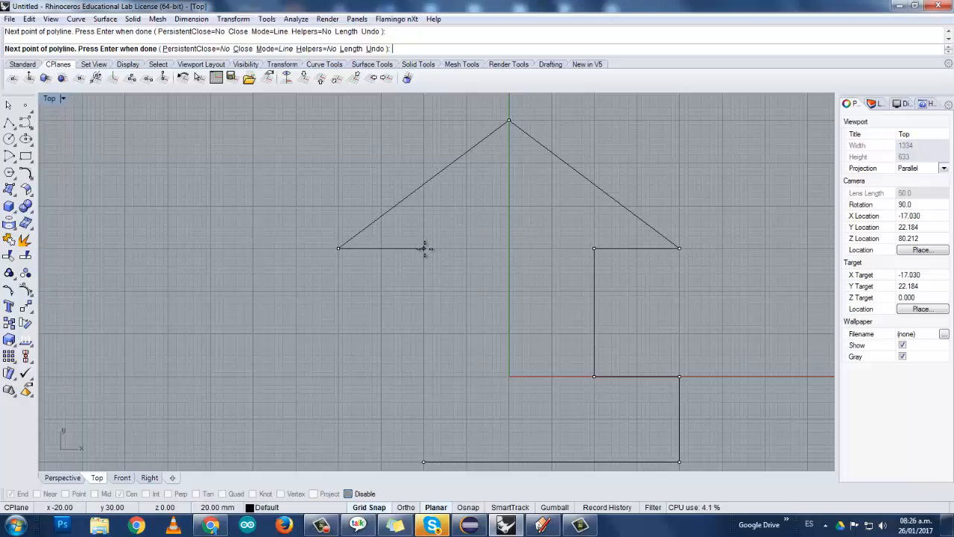
click(424, 248)
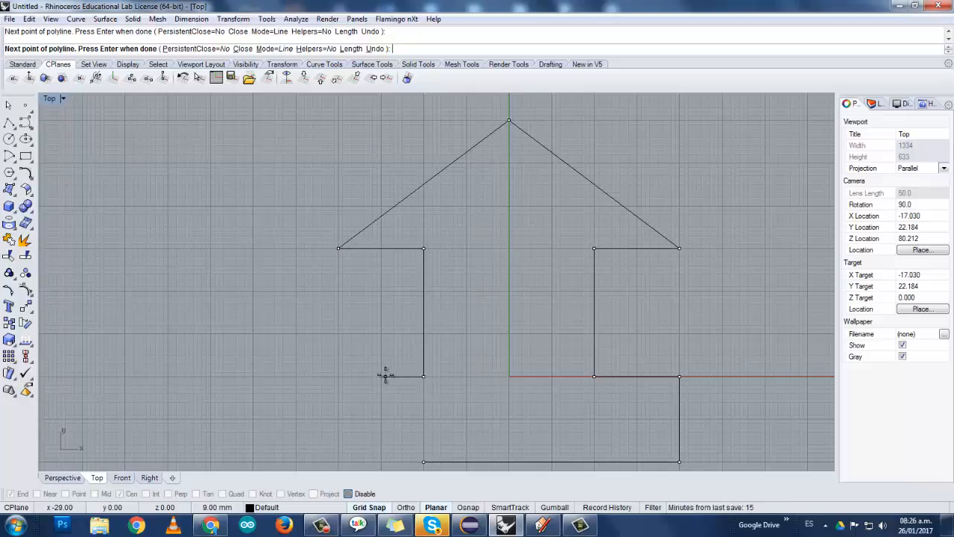
click(338, 376)
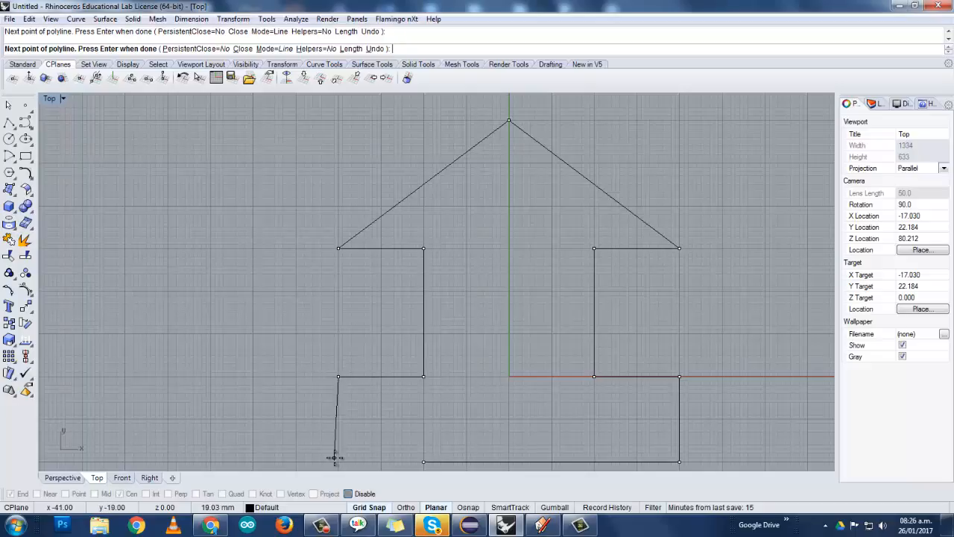
click(423, 461)
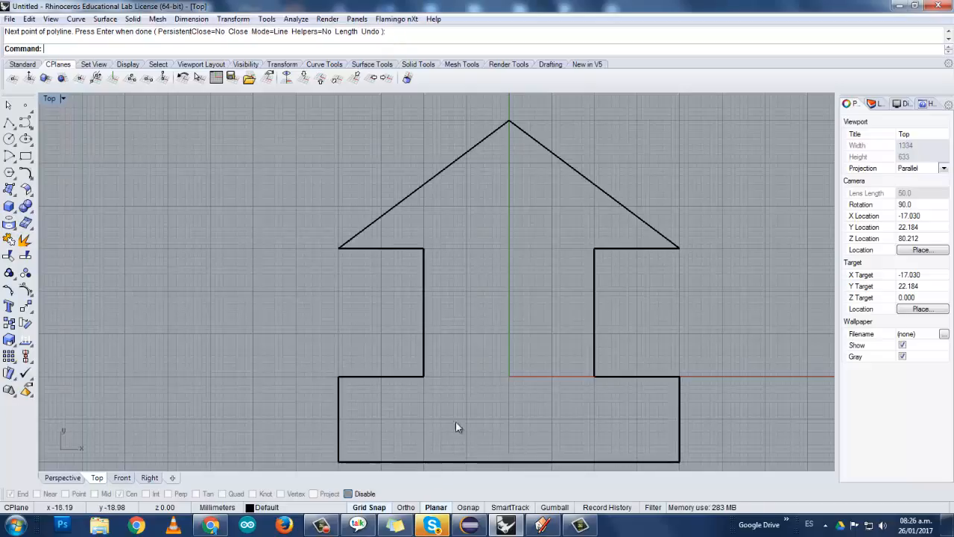
Step: Restore the four-viewport layout and extrude the closed arrow curve straight up into a solid 7 mm thick
scroll(563, 251, down, 5)
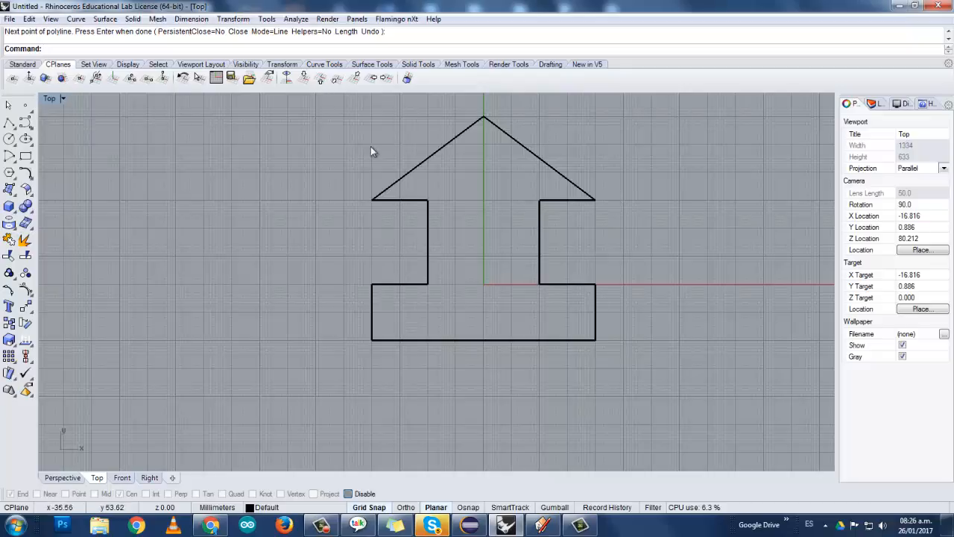
double_click(47, 99)
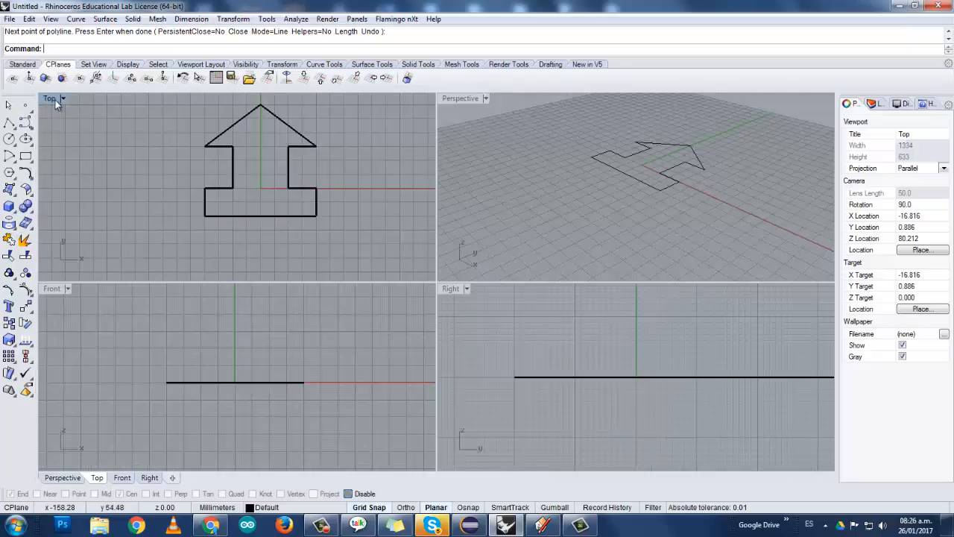
click(313, 140)
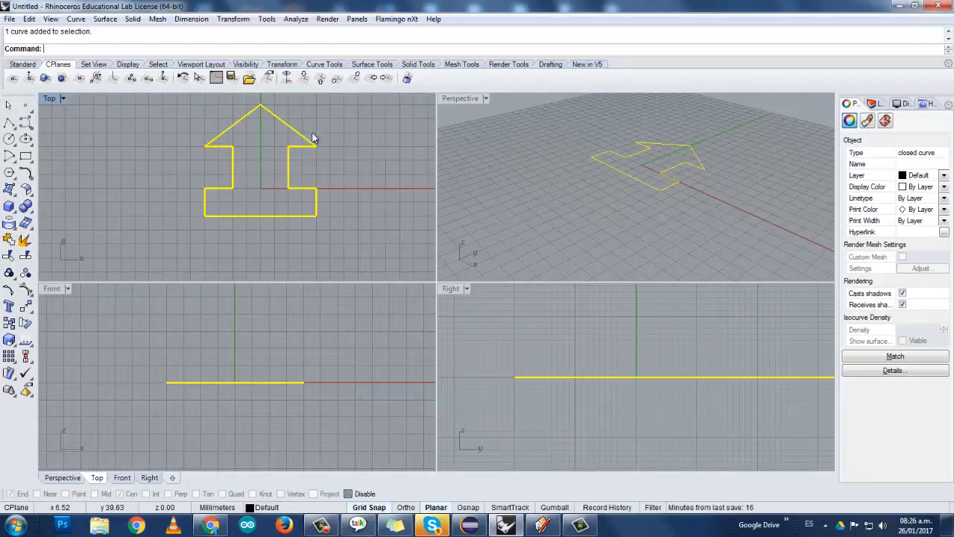
right_drag(313, 231, 305, 256)
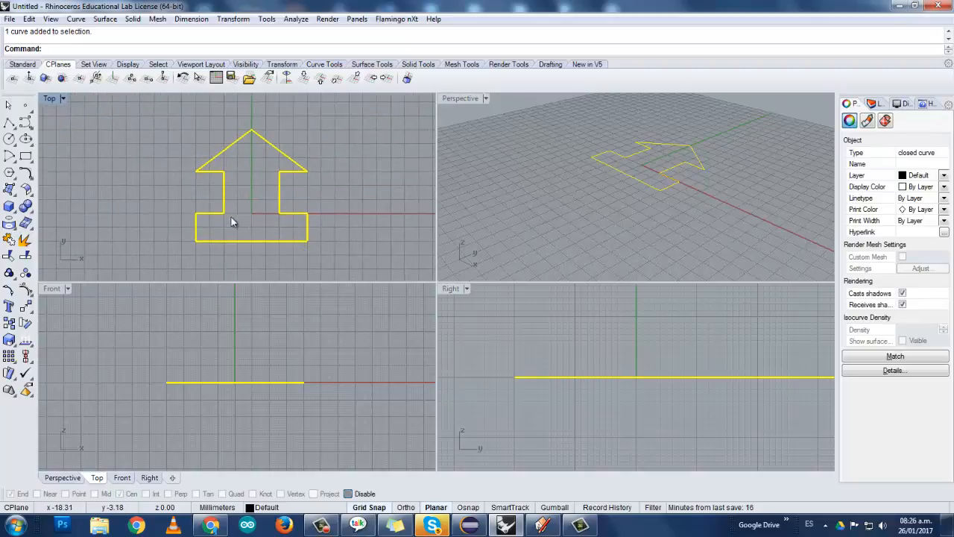
click(131, 19)
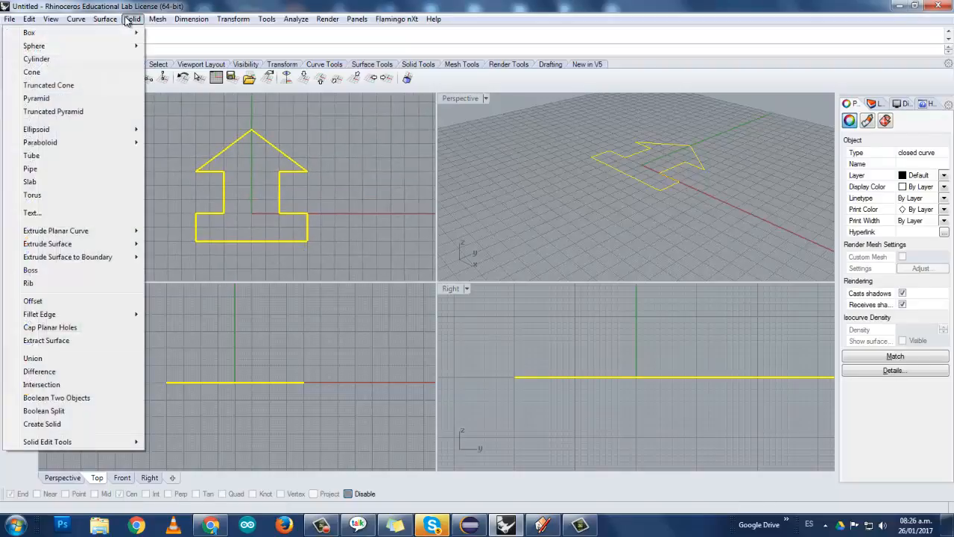
mouse_move(106, 19)
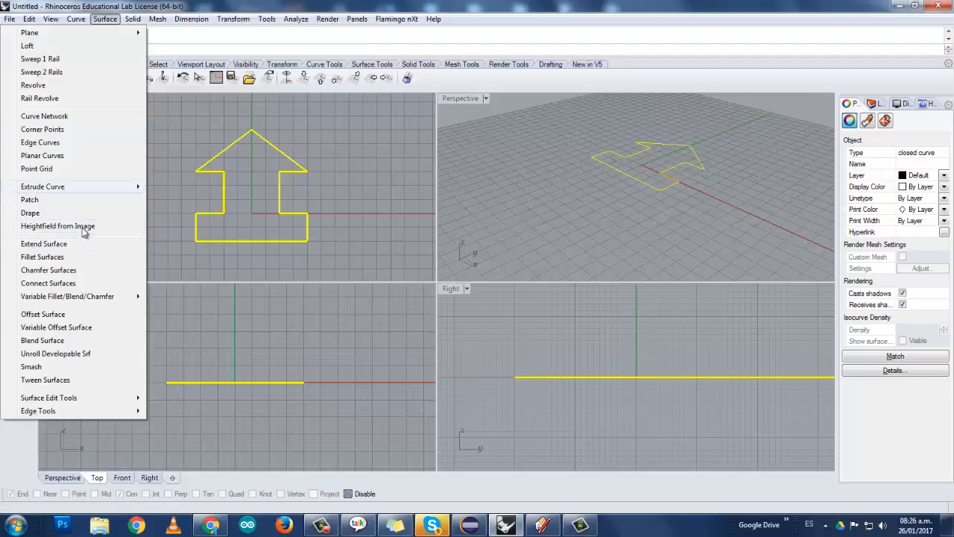
mouse_move(131, 27)
mouse_move(87, 231)
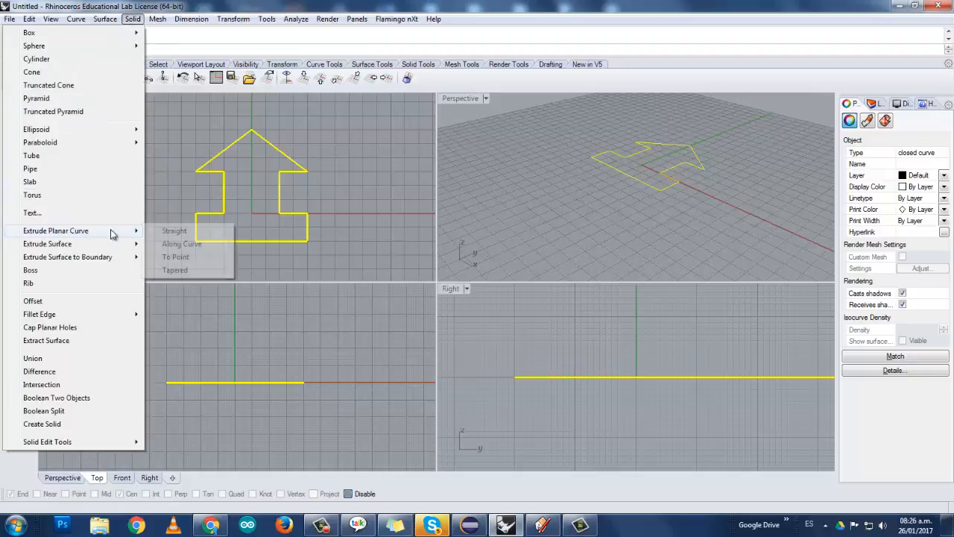
click(170, 230)
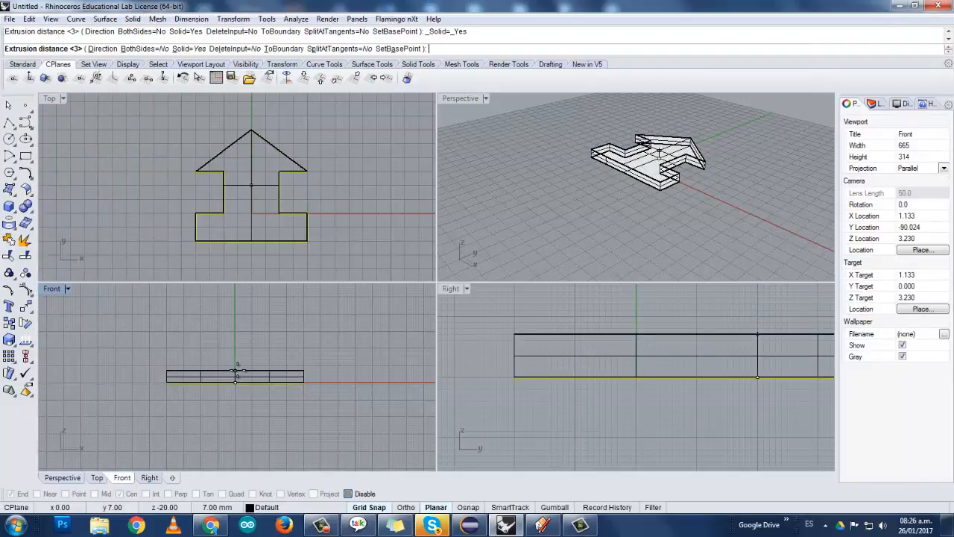
click(235, 370)
Step: Examine the extruded arrow from several angles in the Perspective viewport and compare it with its outline in the Top viewport
click(655, 142)
right_drag(655, 142, 583, 137)
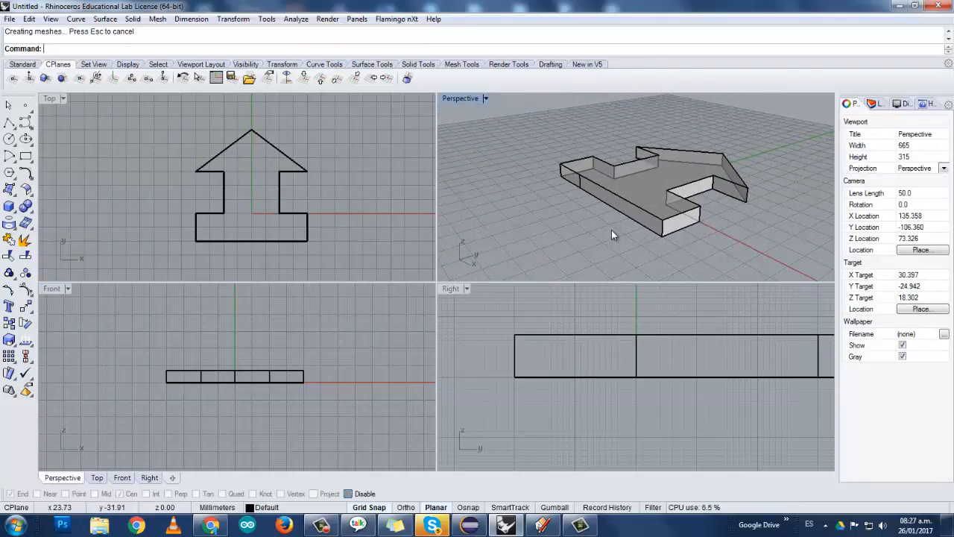
mouse_move(589, 216)
right_down()
mouse_move(566, 224)
mouse_move(603, 205)
right_up()
scroll(252, 184, up, 2)
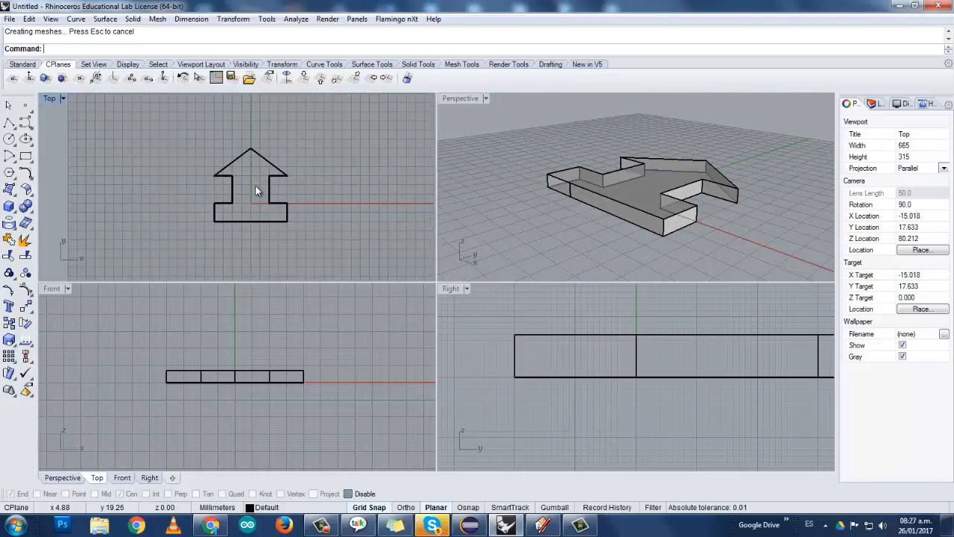
mouse_move(599, 200)
right_down()
mouse_move(593, 205)
mouse_move(611, 207)
right_up()
scroll(198, 216, down, 1)
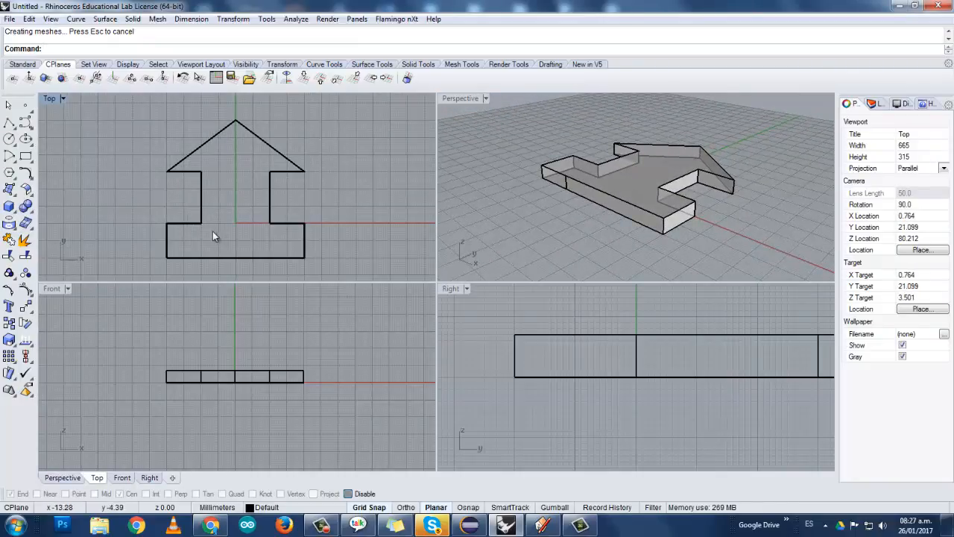
scroll(212, 230, up, 2)
scroll(211, 226, down, 3)
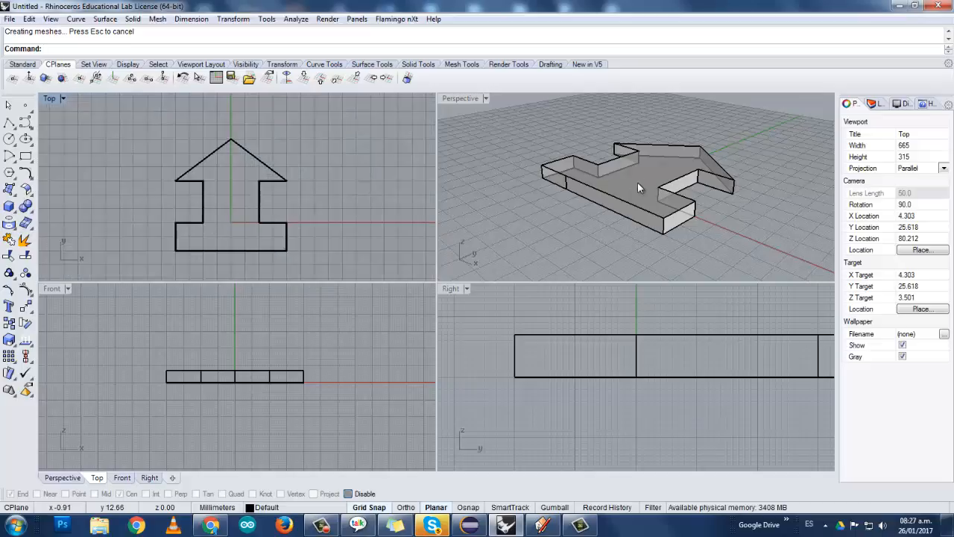
right_drag(638, 188, 612, 192)
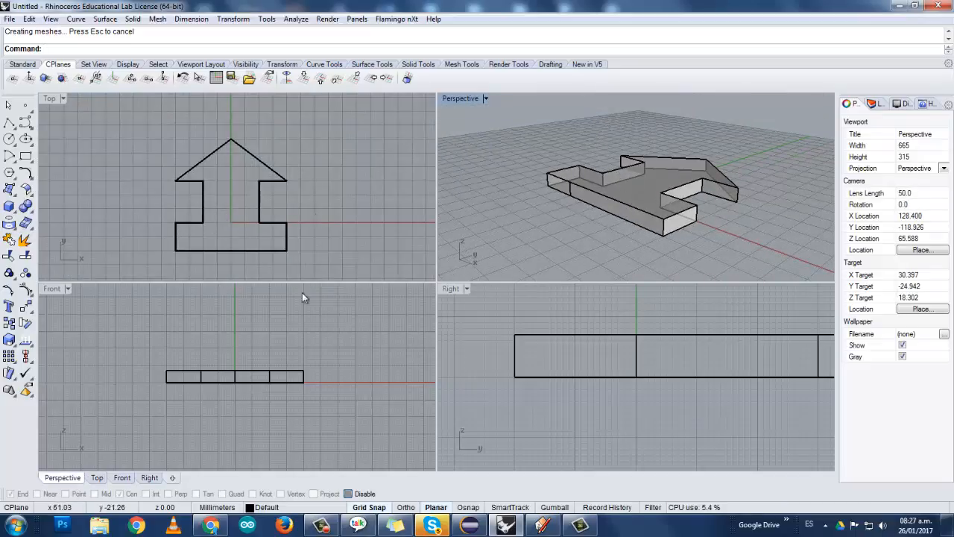
right_drag(533, 193, 675, 176)
scroll(682, 178, up, 3)
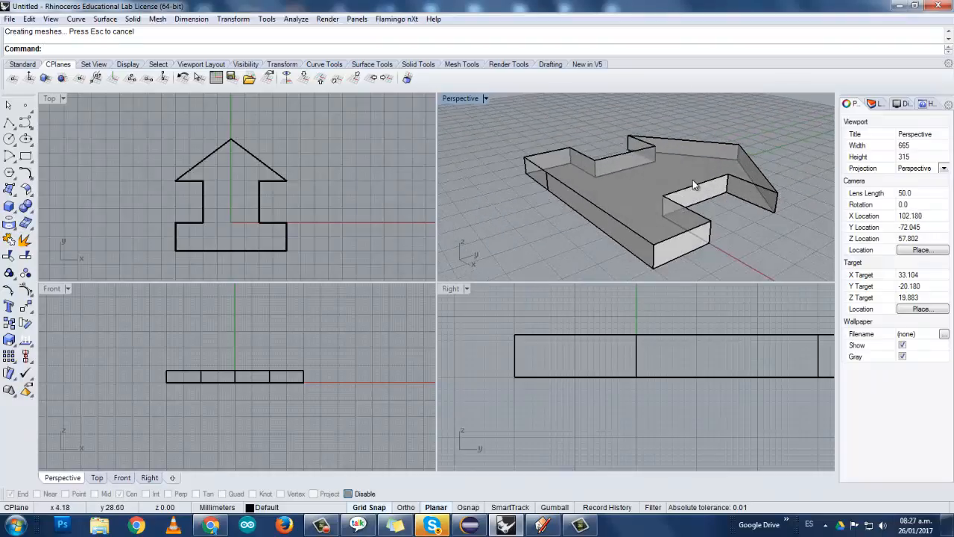
Step: Frame the arrow solid in all four viewports and compare its outline with its thickness in the Front and Right views
right_drag(277, 255, 282, 234)
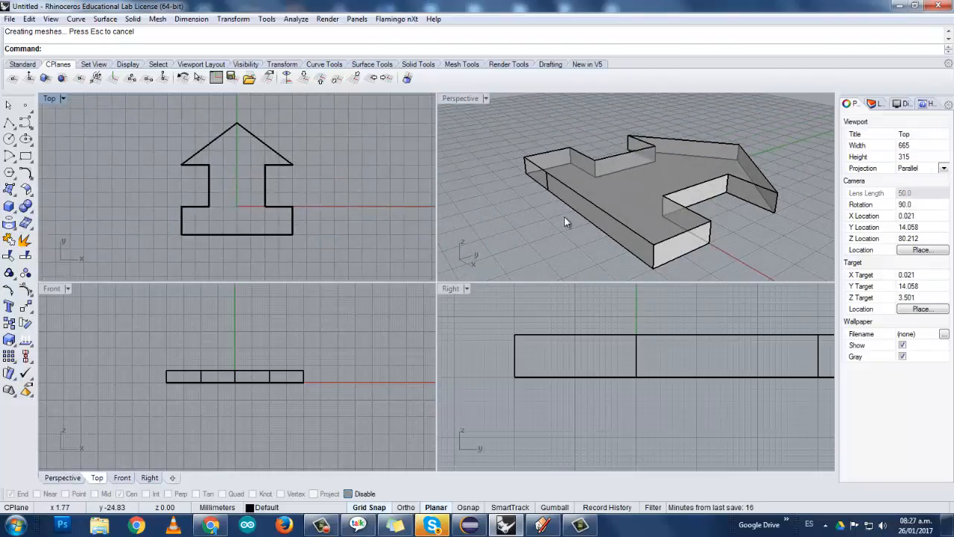
right_drag(564, 220, 456, 321)
scroll(270, 352, down, 2)
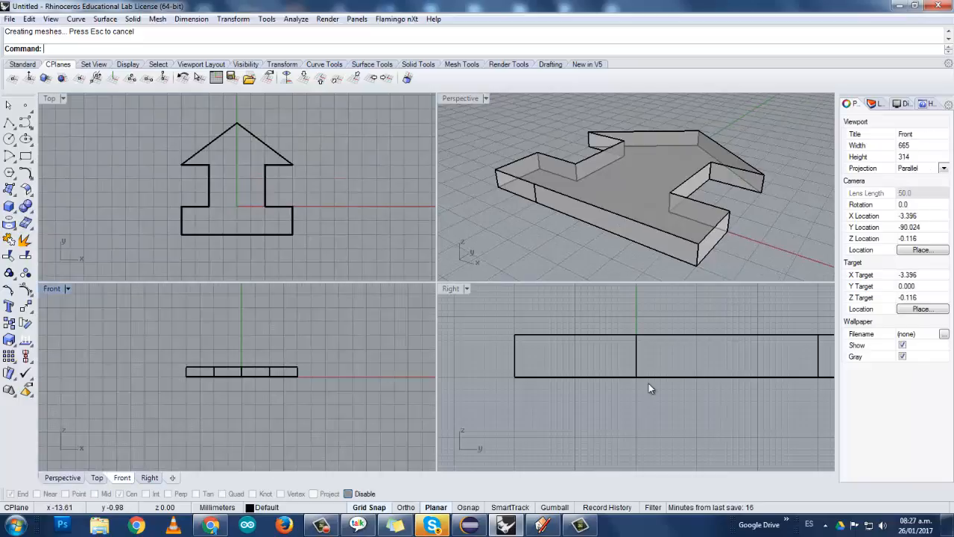
scroll(602, 369, down, 4)
right_drag(601, 369, 576, 370)
scroll(536, 380, down, 2)
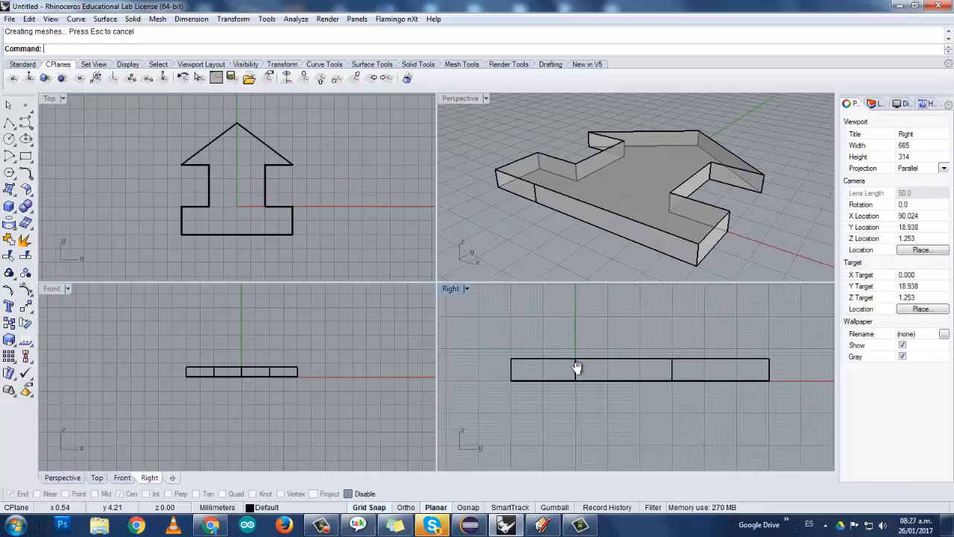
click(273, 335)
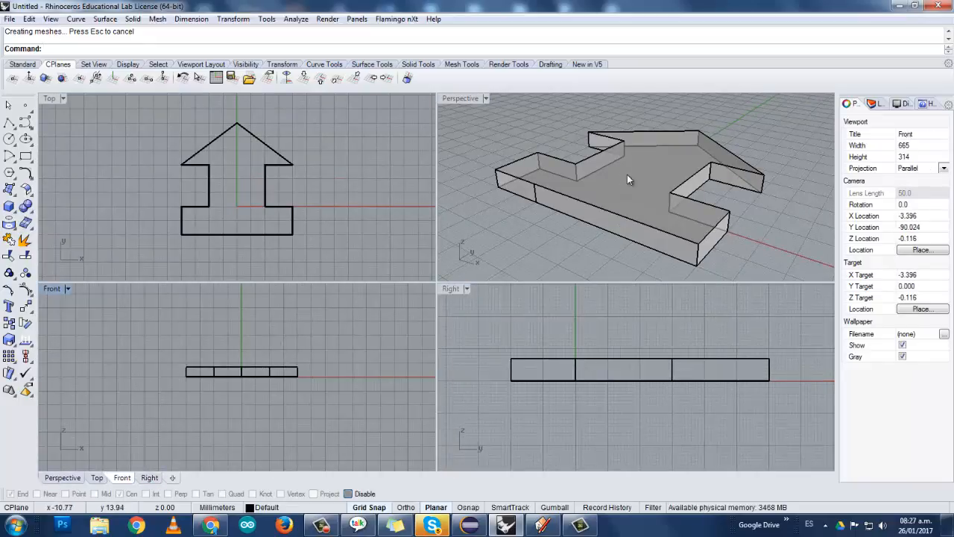